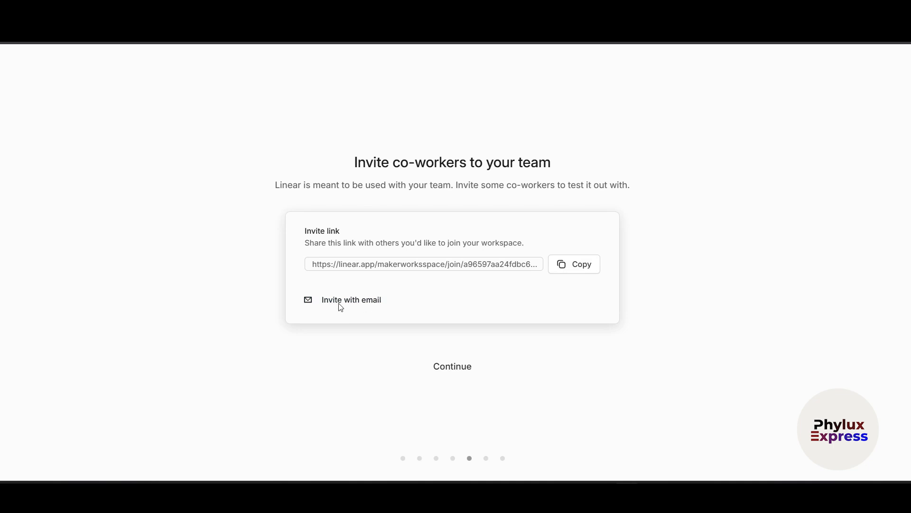
# - Finish the workspace onboarding without sending invites or subscribing to updates, open the workspace, and dismiss the Active issues introduction
pyautogui.click(477, 373)
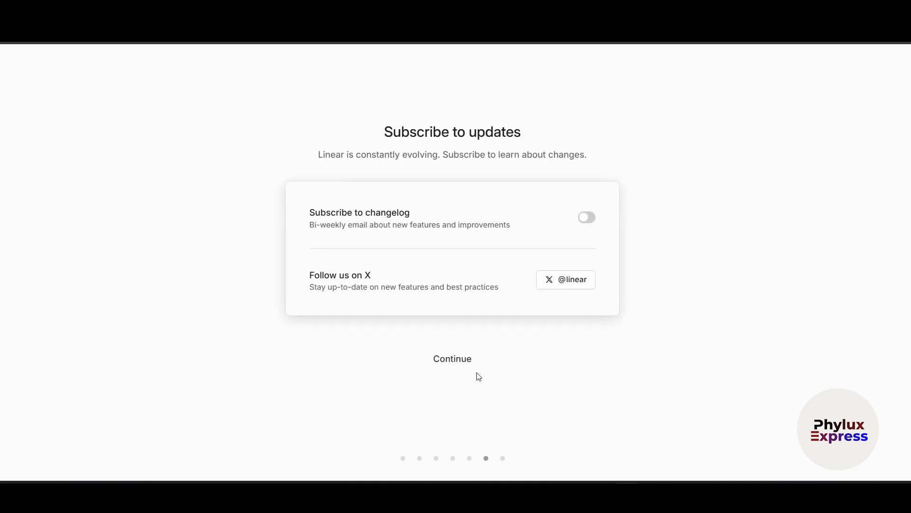
pyautogui.rightClick(362, 296)
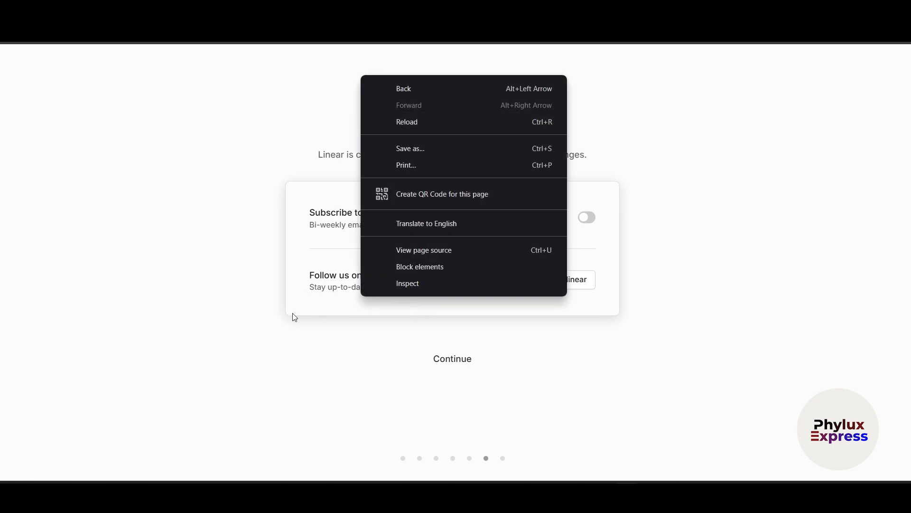
pyautogui.click(211, 276)
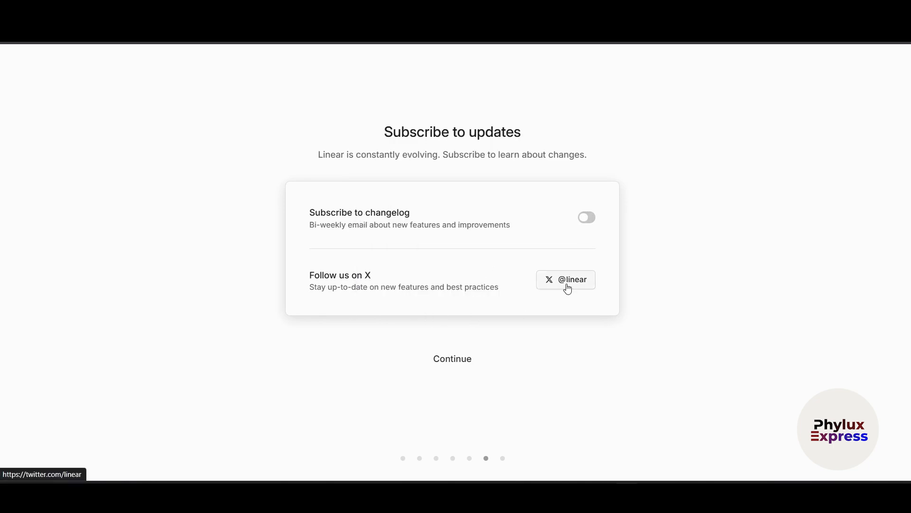
pyautogui.click(489, 362)
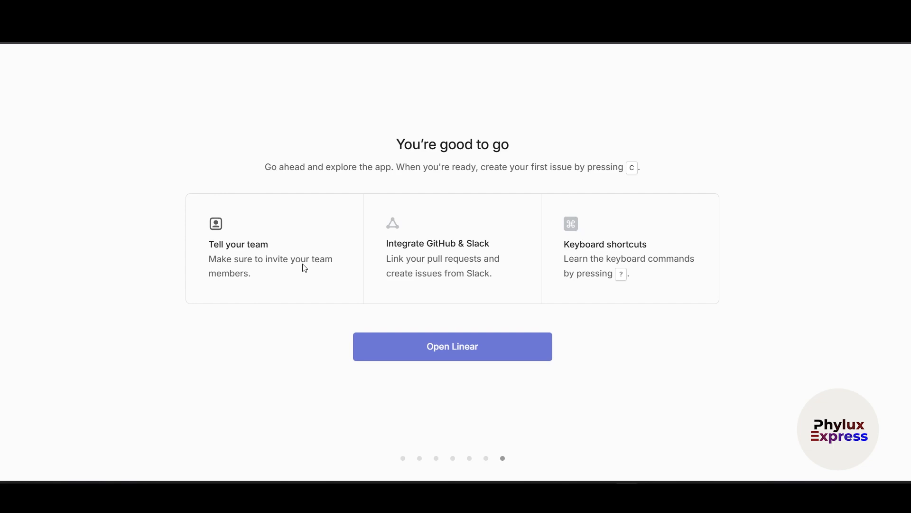
pyautogui.click(466, 349)
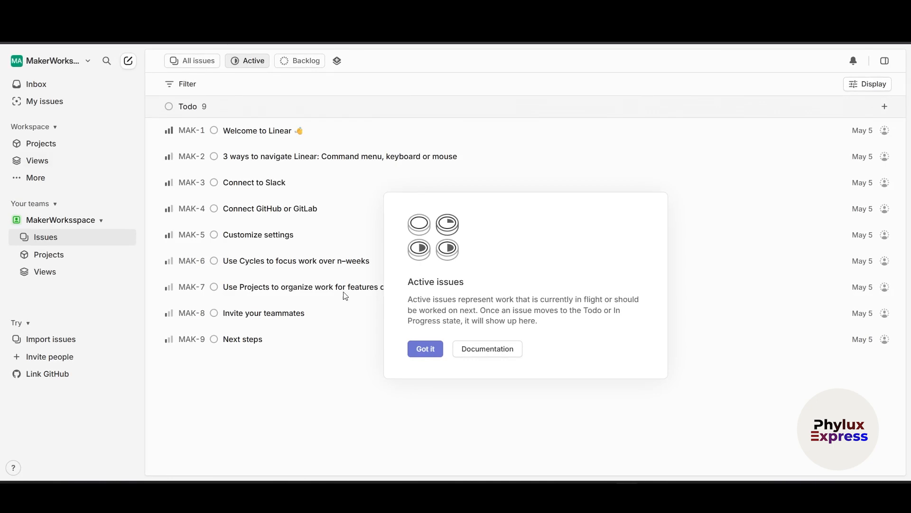
pyautogui.click(430, 351)
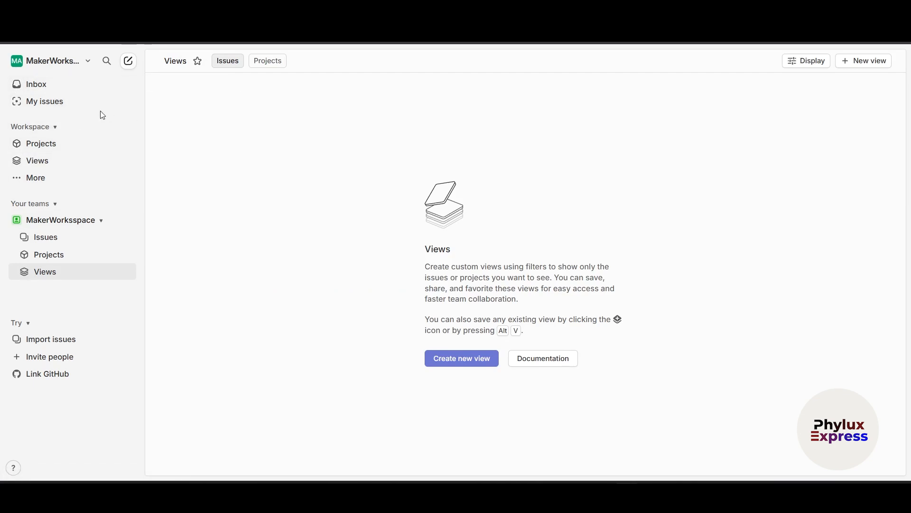
# - Look through the Inbox, My issues, and the workspace-level Projects, Views and additional navigation options
pyautogui.click(60, 89)
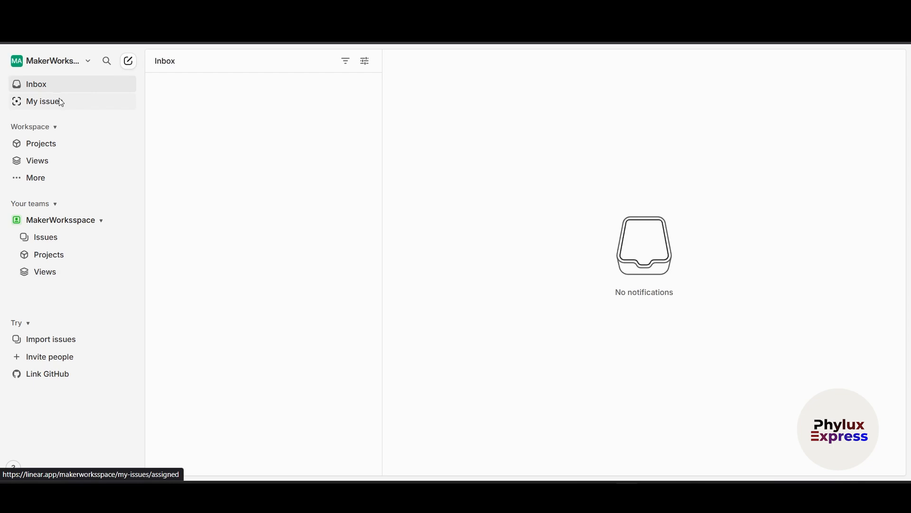
pyautogui.click(58, 106)
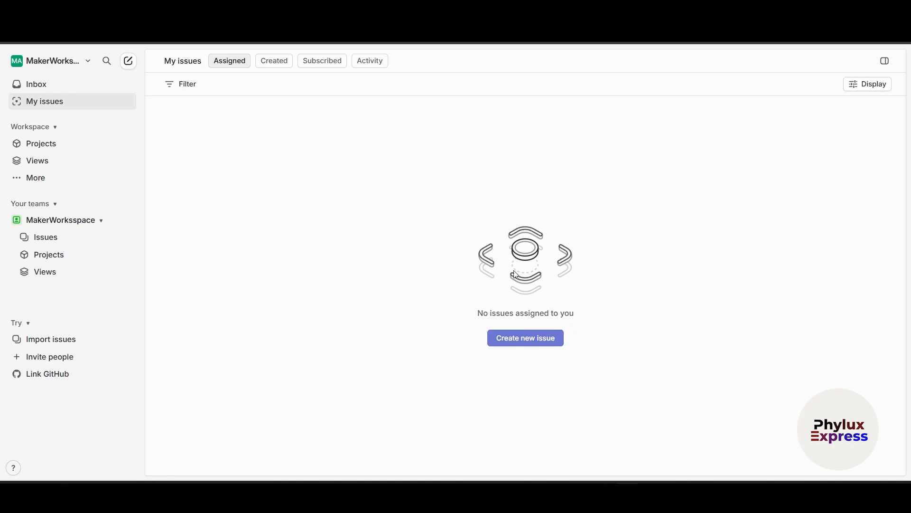
pyautogui.click(47, 144)
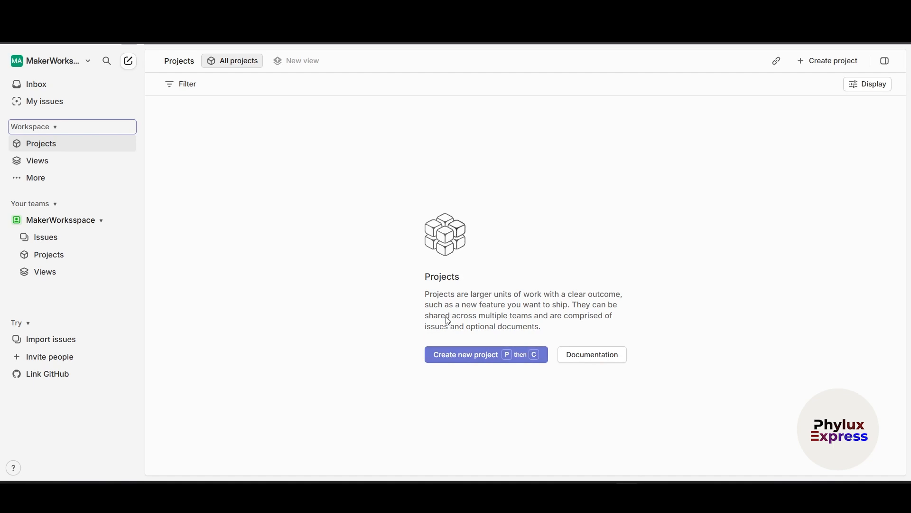
pyautogui.click(41, 161)
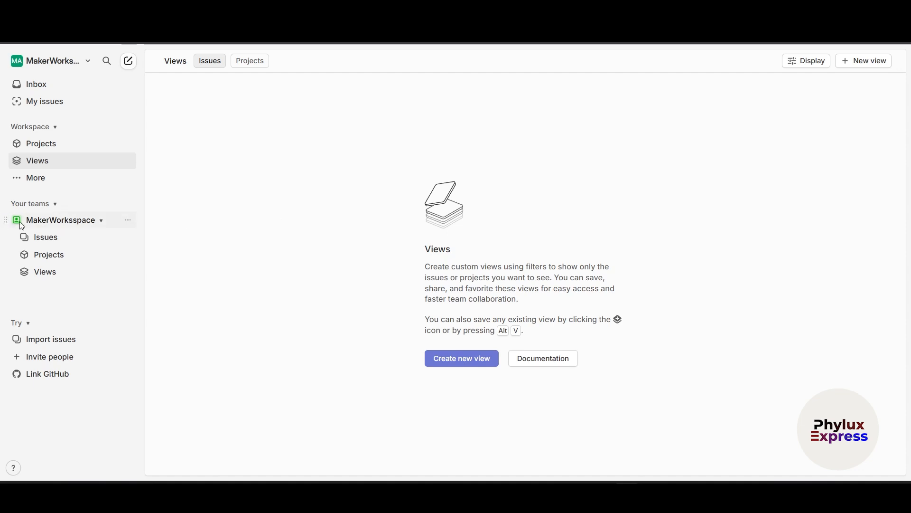
pyautogui.click(39, 185)
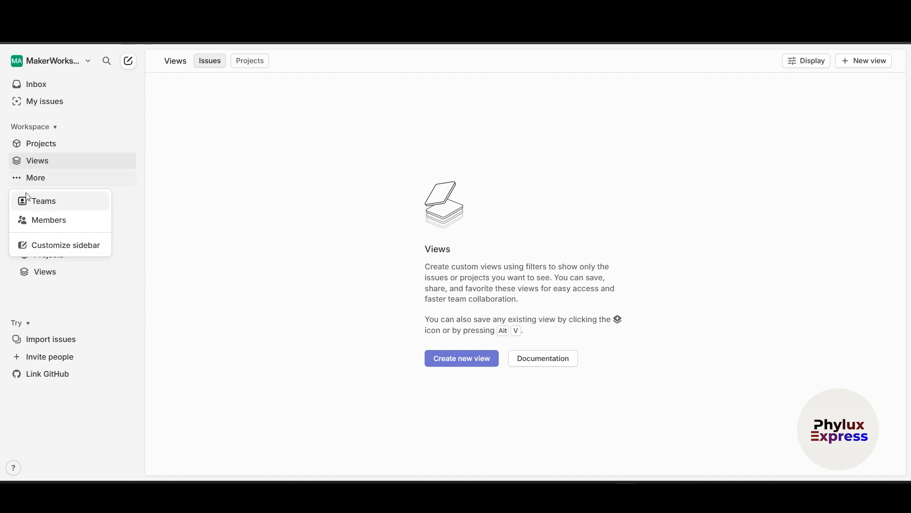
pyautogui.click(99, 301)
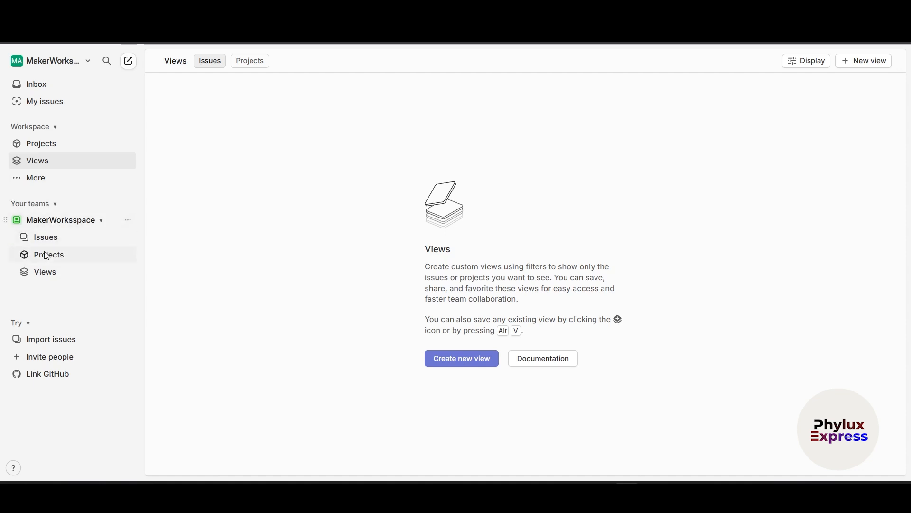
# - Review the Issues, Projects and Views pages of the MakerWorksspace team
pyautogui.moveTo(52, 240)
pyautogui.click(65, 243)
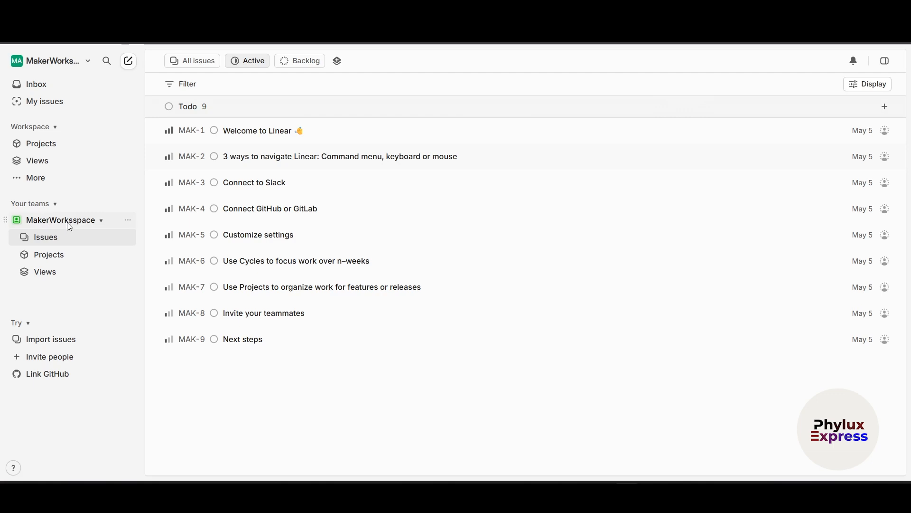
pyautogui.click(46, 257)
pyautogui.click(52, 274)
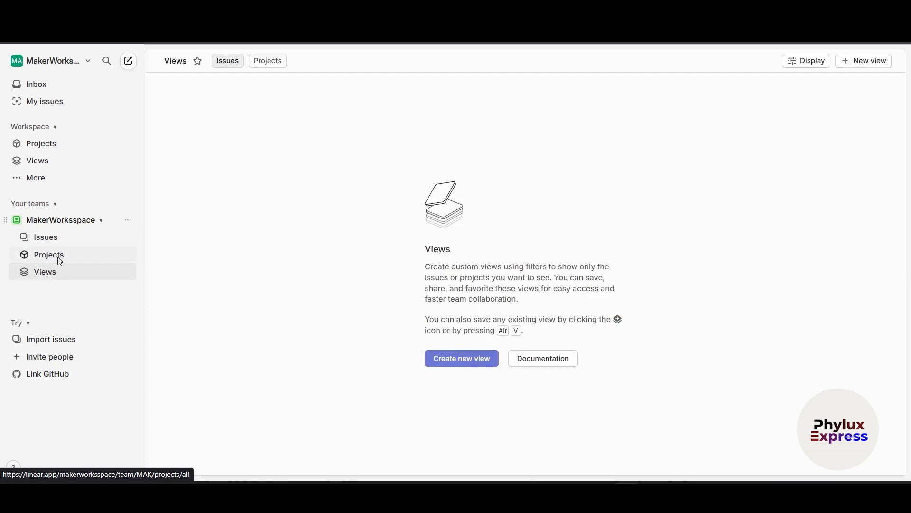
pyautogui.click(47, 239)
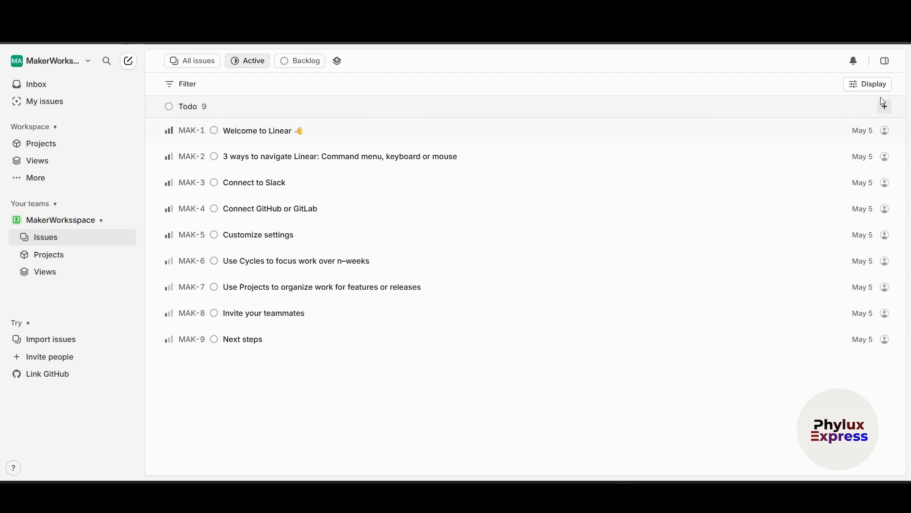
pyautogui.click(72, 255)
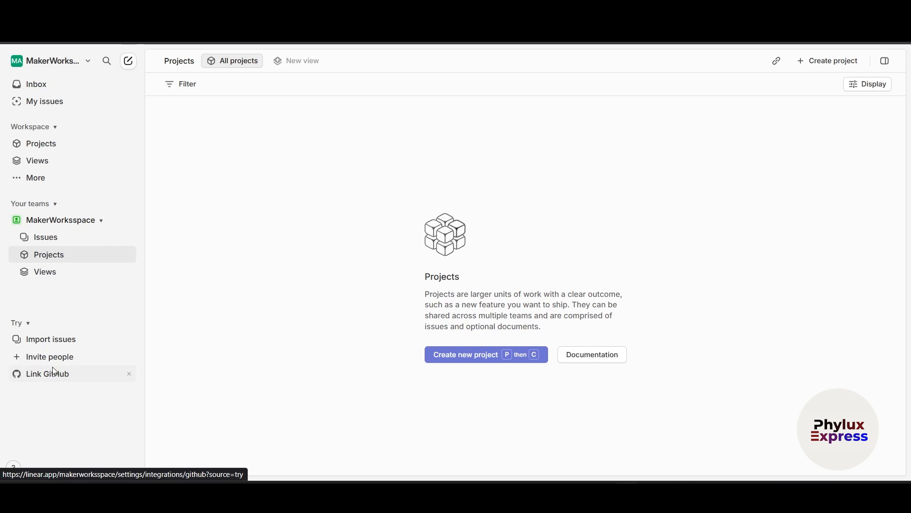
# - Look at the workspace invitation options and the GitHub integration page, and return to the team's projects
pyautogui.click(43, 355)
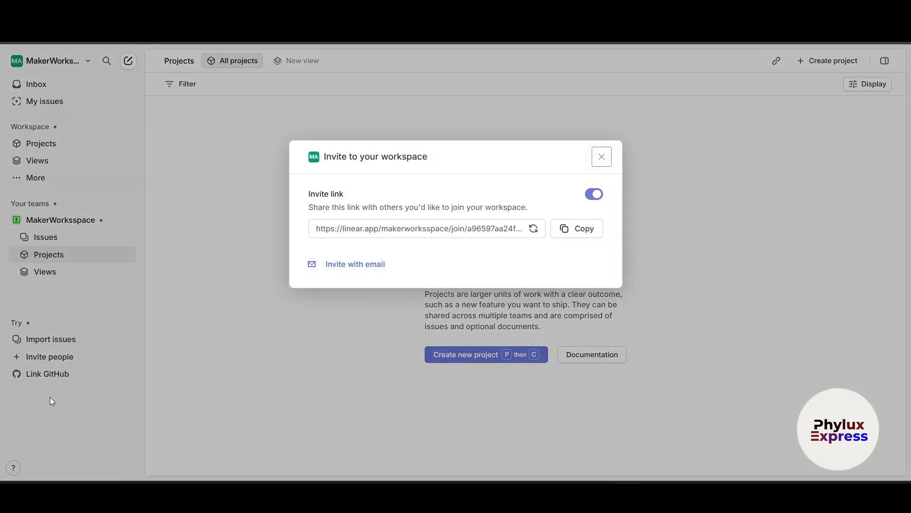
pyautogui.click(601, 157)
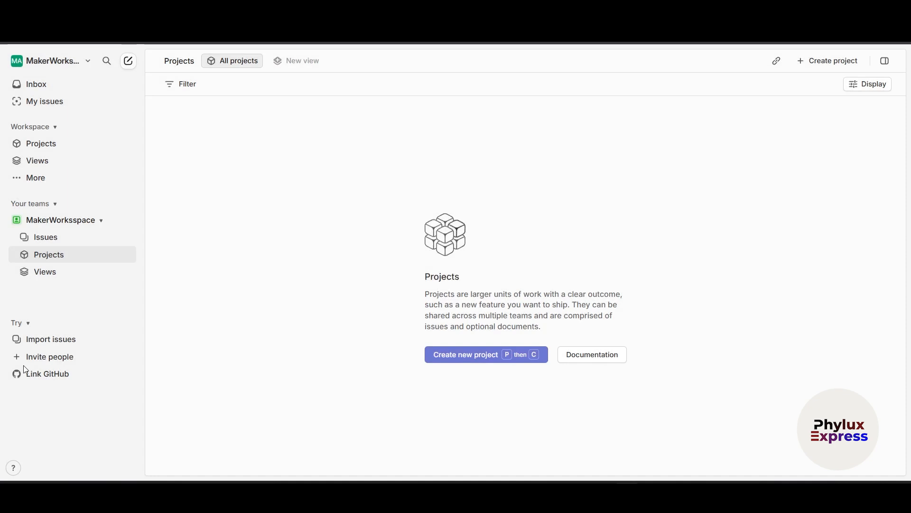
pyautogui.click(47, 373)
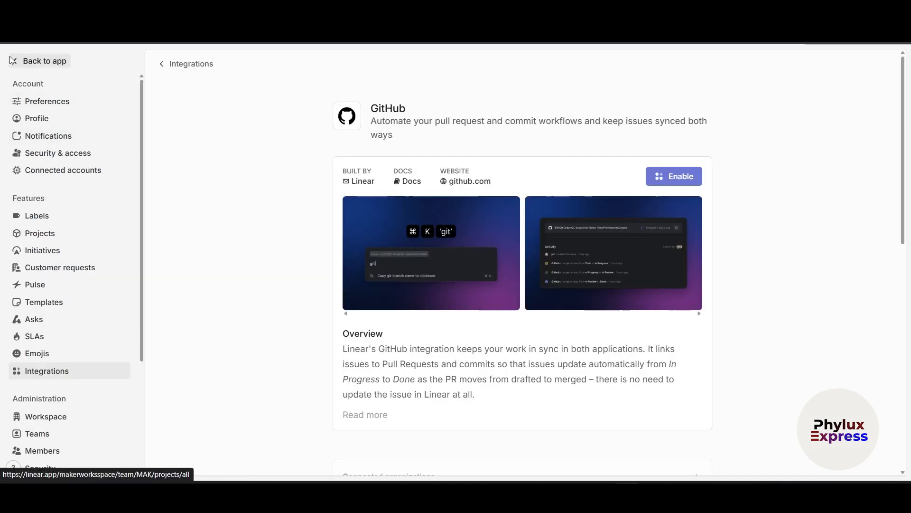
pyautogui.click(43, 61)
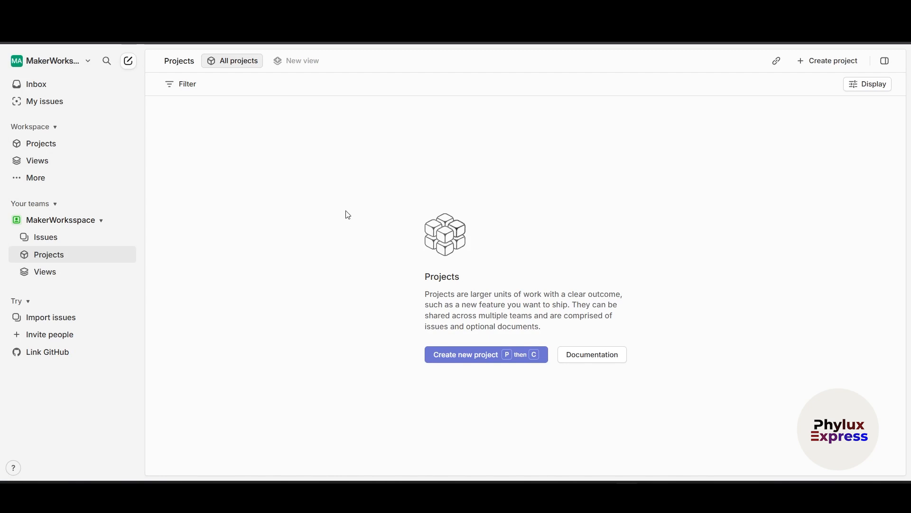
# - Start a new Todo issue in the team's issues, titled "update landing page" with the description "Test1"
pyautogui.click(67, 237)
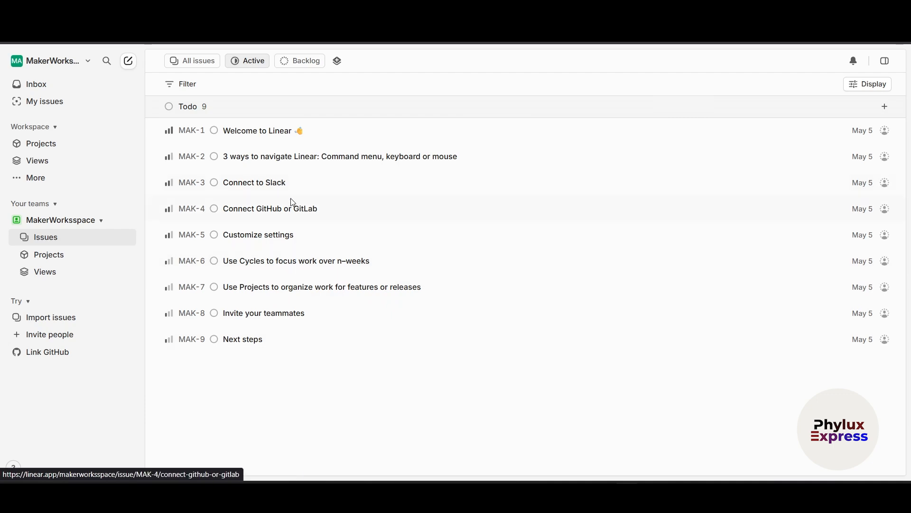
pyautogui.click(886, 107)
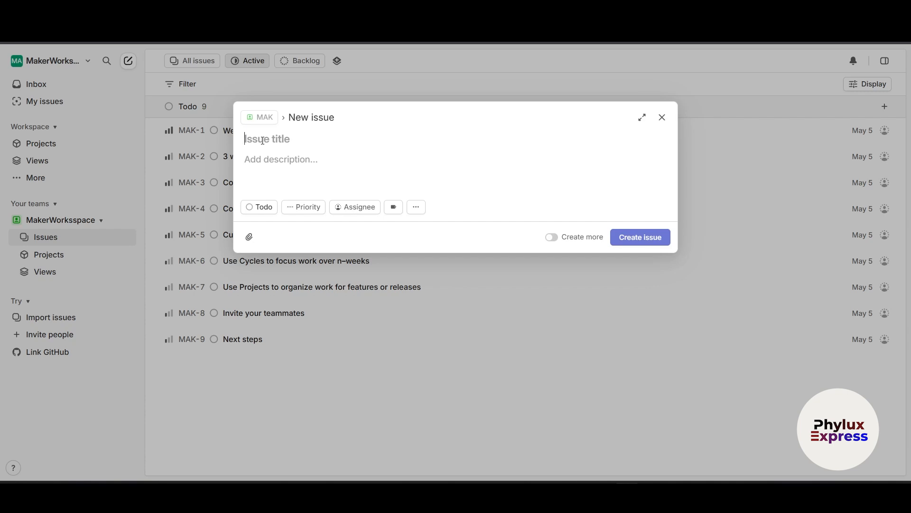
pyautogui.write('update')
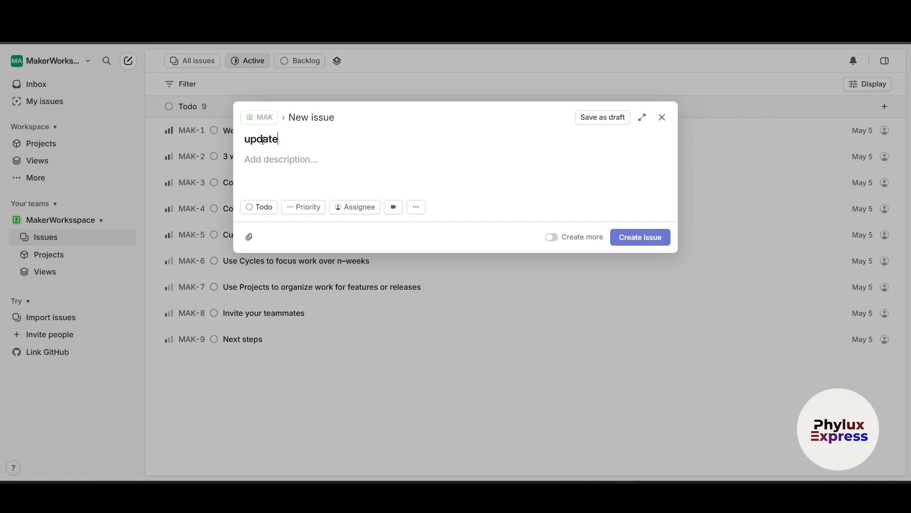
pyautogui.write(' landing page')
pyautogui.write('Test1')
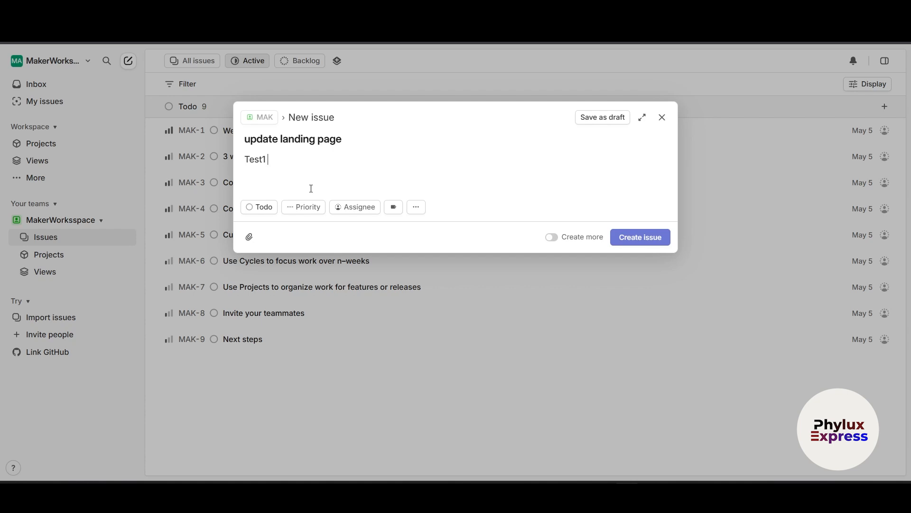
pyautogui.write('zz')
pyautogui.press('BackSpace')
pyautogui.press('BackSpace')
pyautogui.press('BackSpace')
# - Assign the new issue to the only listed workspace member
pyautogui.click(368, 210)
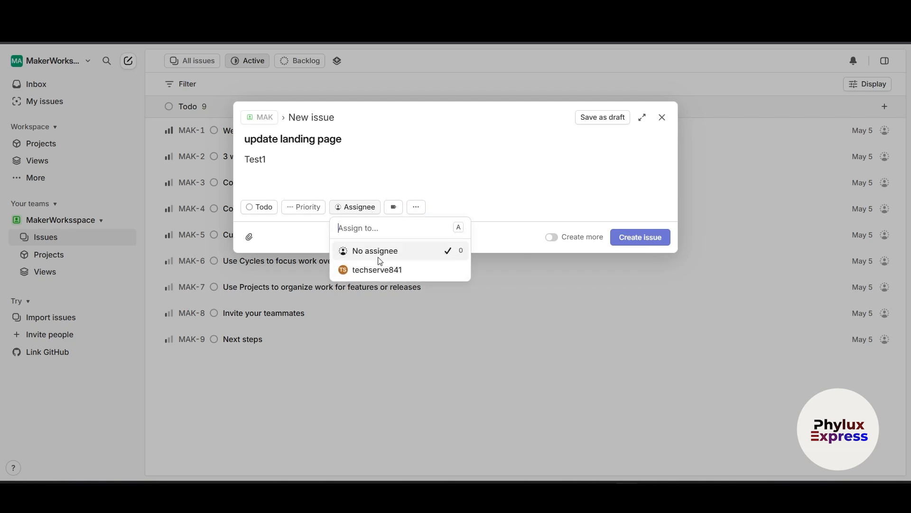
pyautogui.click(415, 277)
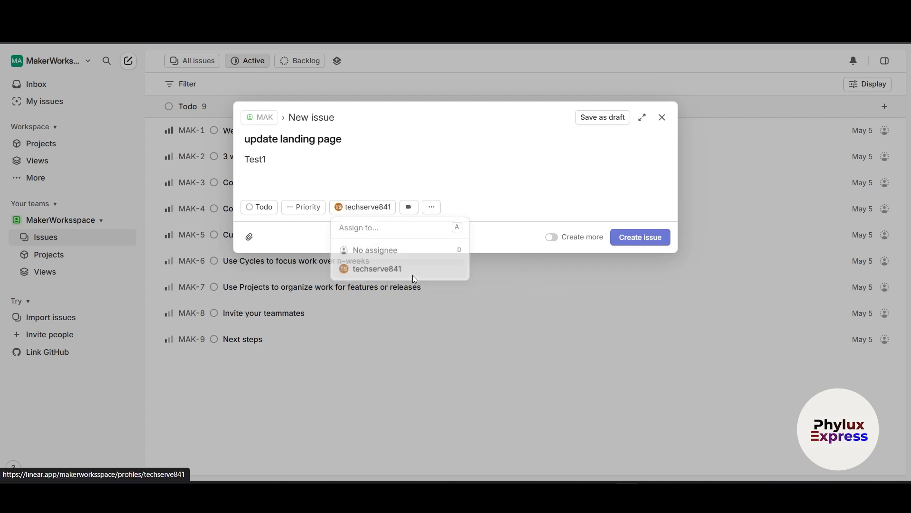
pyautogui.click(356, 210)
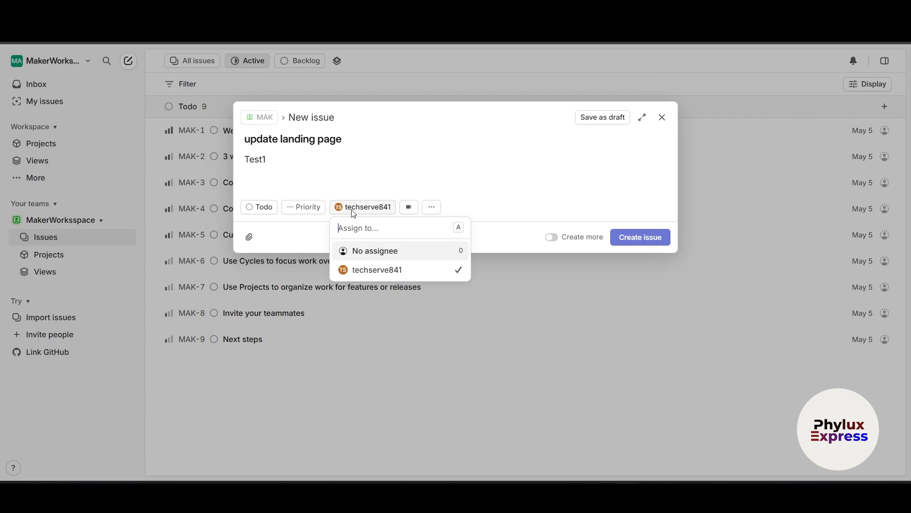
pyautogui.click(374, 183)
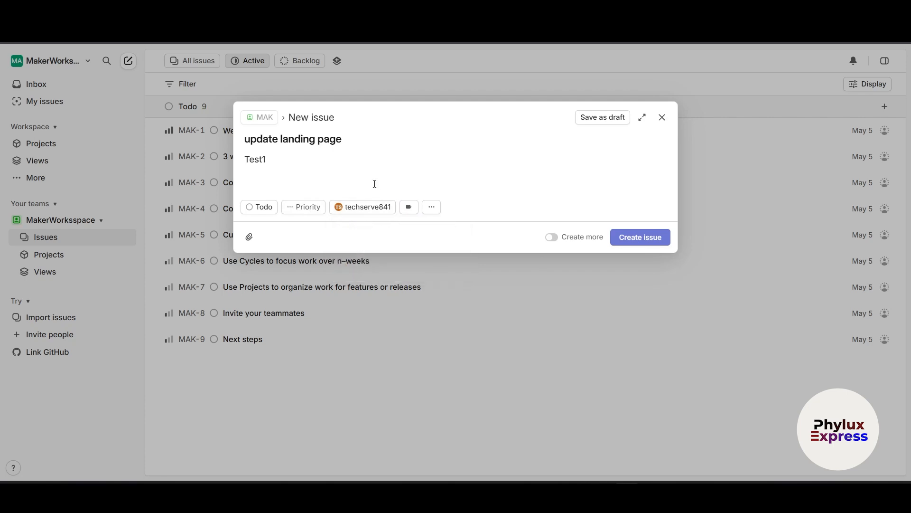
# - Set the new issue's status to In Progress
pyautogui.click(268, 214)
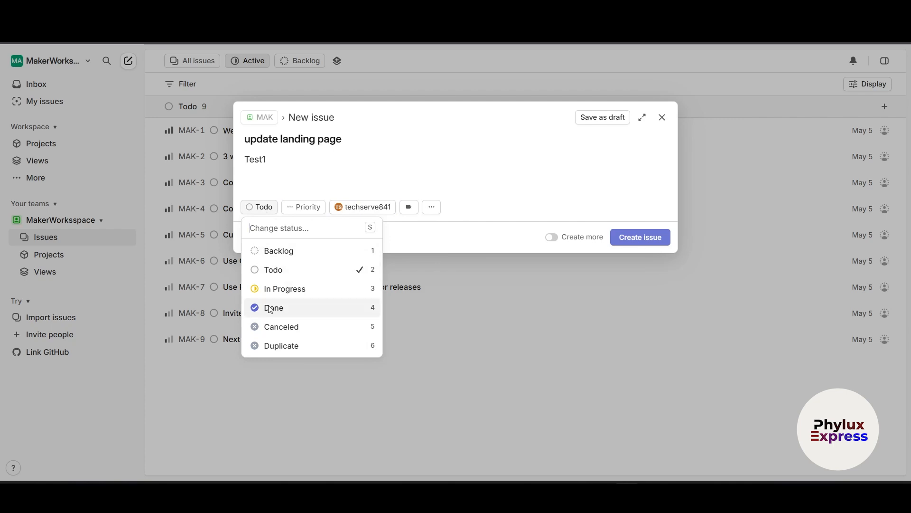
pyautogui.press('Up')
pyautogui.press('Return')
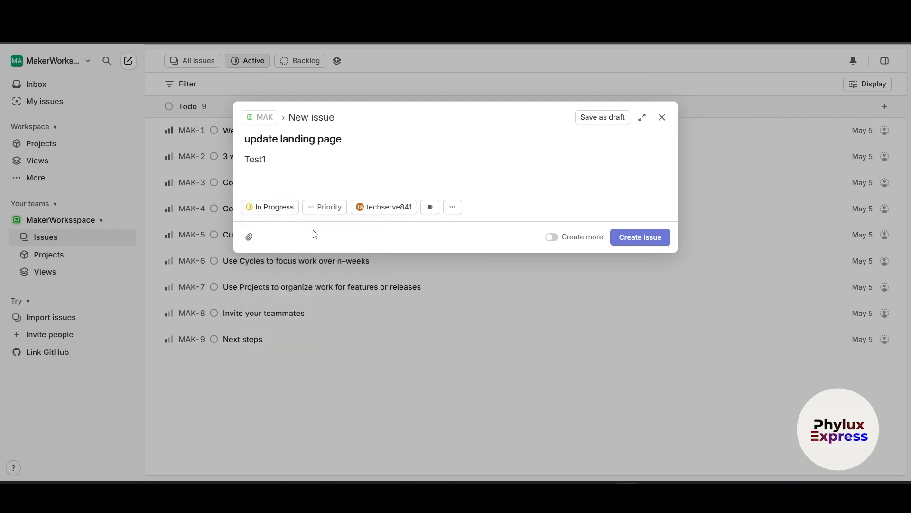
# - Set the new issue's priority to Urgent
pyautogui.click(331, 207)
pyautogui.press('Down')
pyautogui.press('Down')
pyautogui.press('Down')
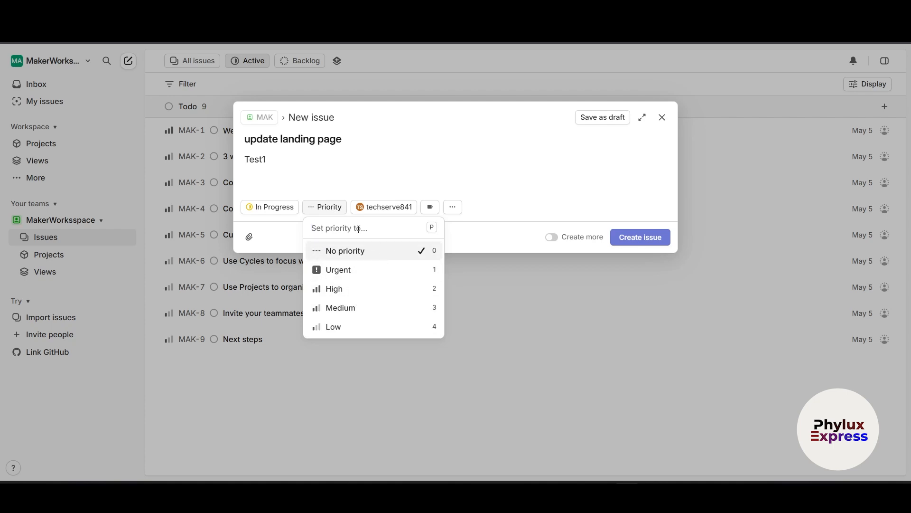
pyautogui.click(346, 277)
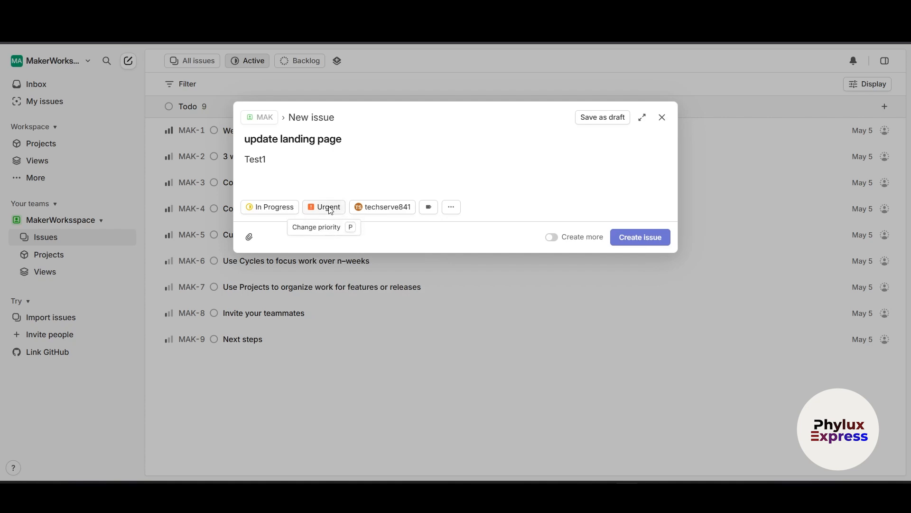
# - Change the new issue's priority to High
pyautogui.click(343, 211)
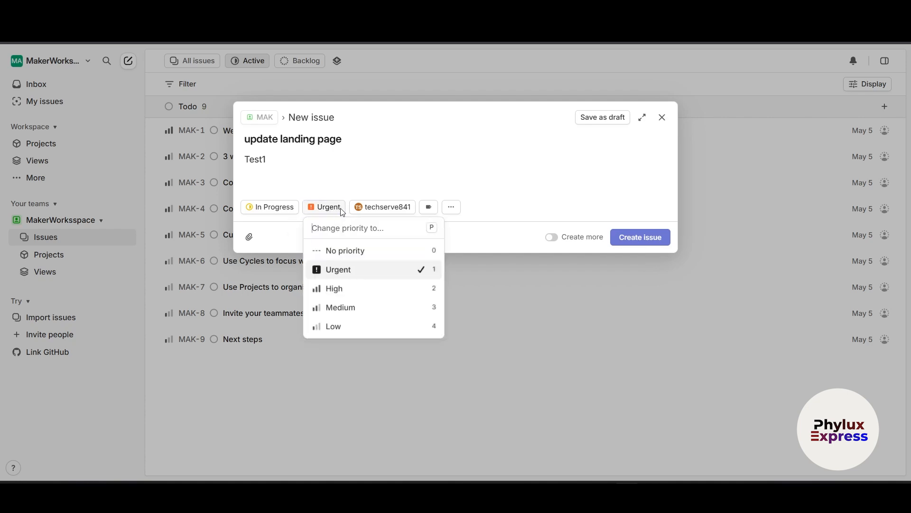
pyautogui.click(350, 290)
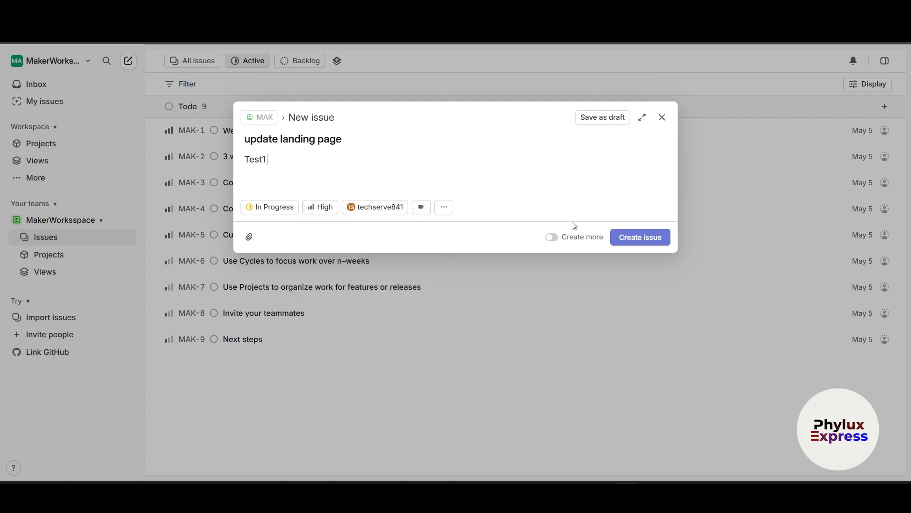
# - Set the new issue's due date to Tomorrow
pyautogui.click(446, 208)
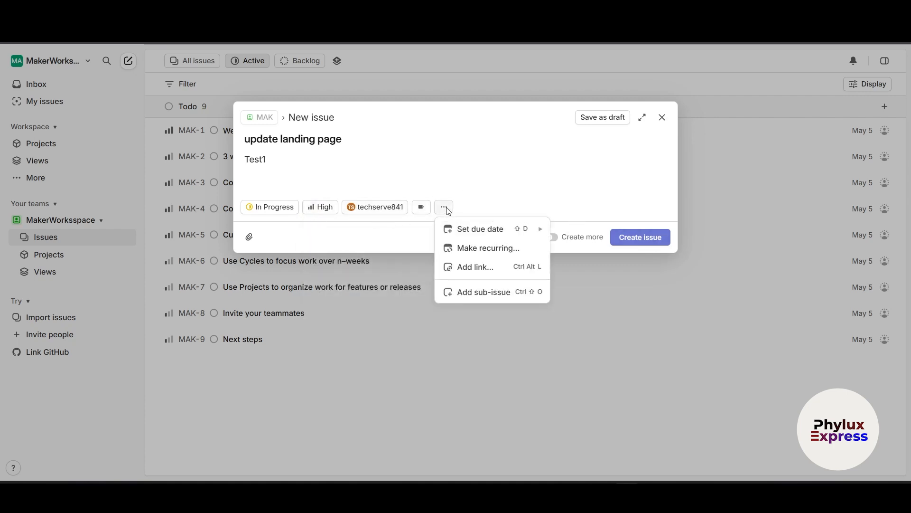
pyautogui.moveTo(481, 229)
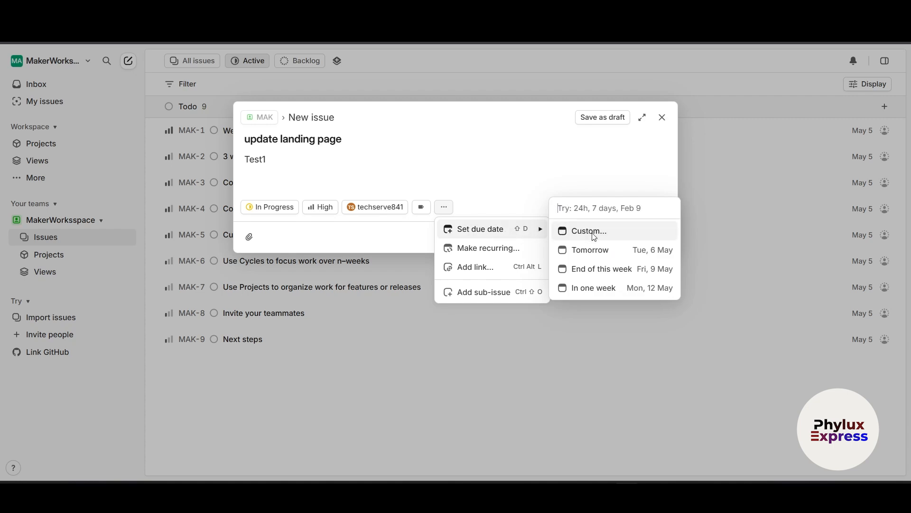
pyautogui.click(603, 258)
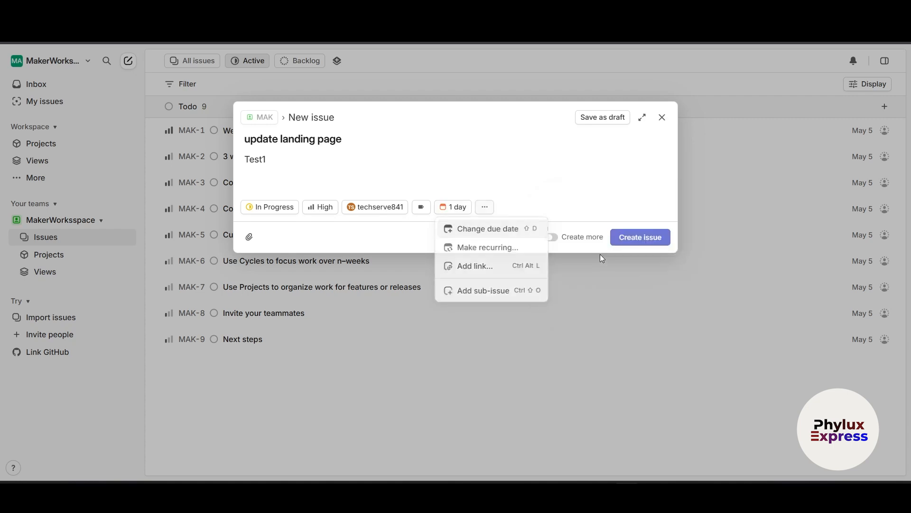
pyautogui.click(485, 208)
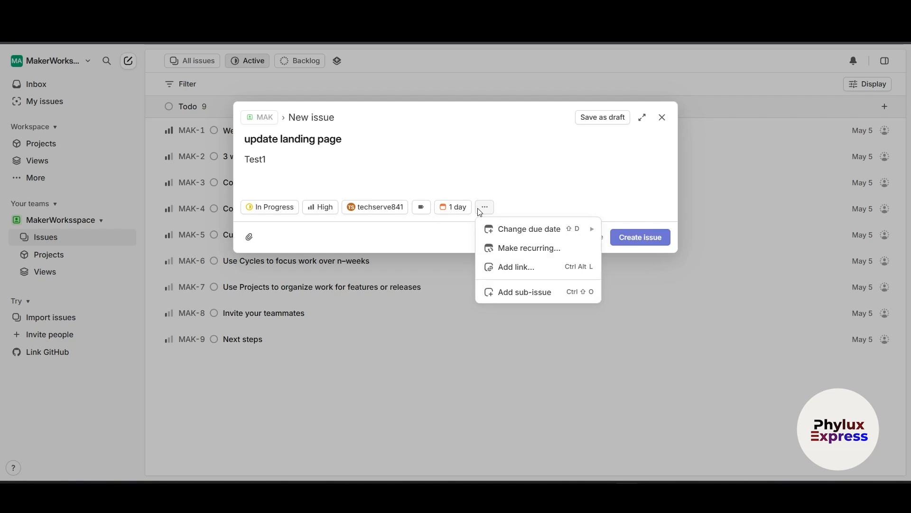
pyautogui.click(511, 249)
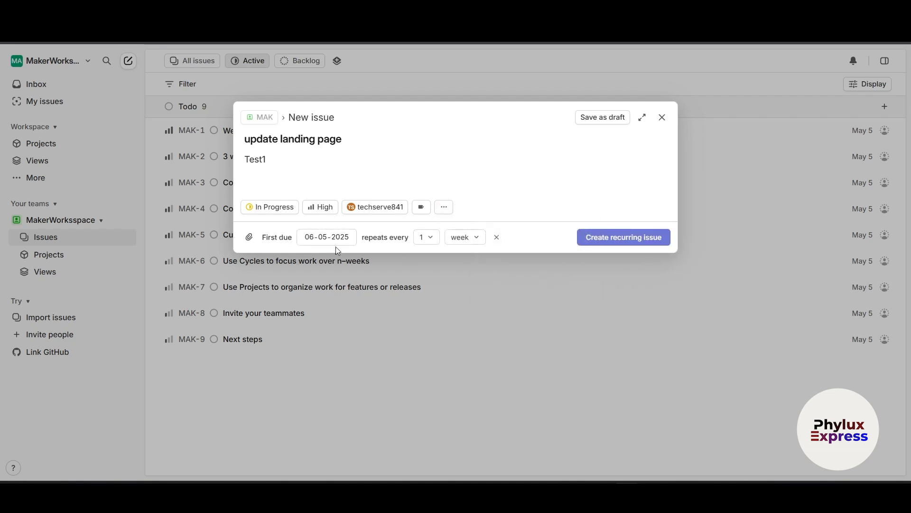
pyautogui.click(444, 208)
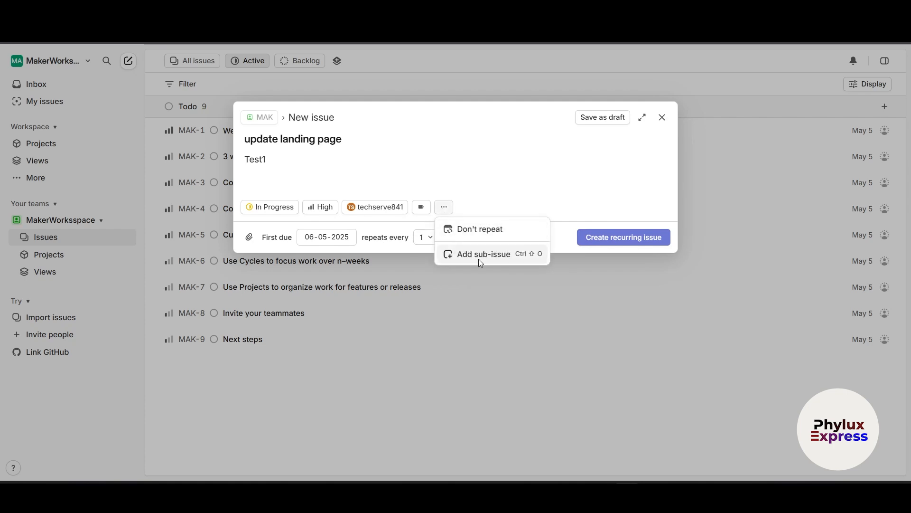
pyautogui.click(506, 232)
# - Make the new issue recurring every 1 week, first due 06-05-2025, and create it
pyautogui.click(485, 207)
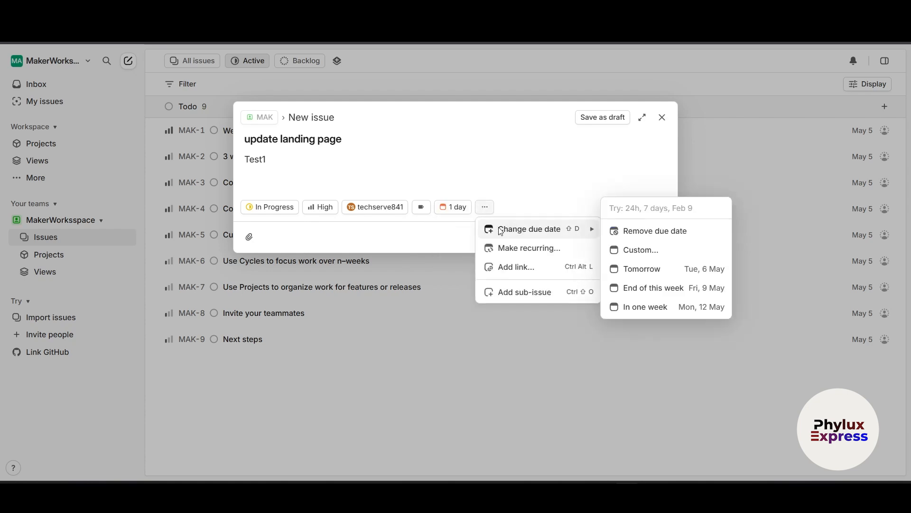
pyautogui.click(509, 250)
pyautogui.click(443, 207)
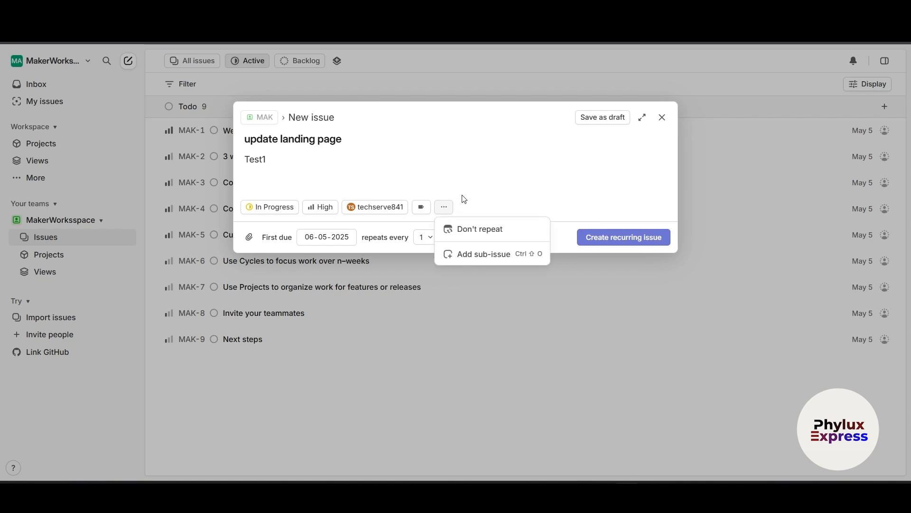
pyautogui.click(464, 197)
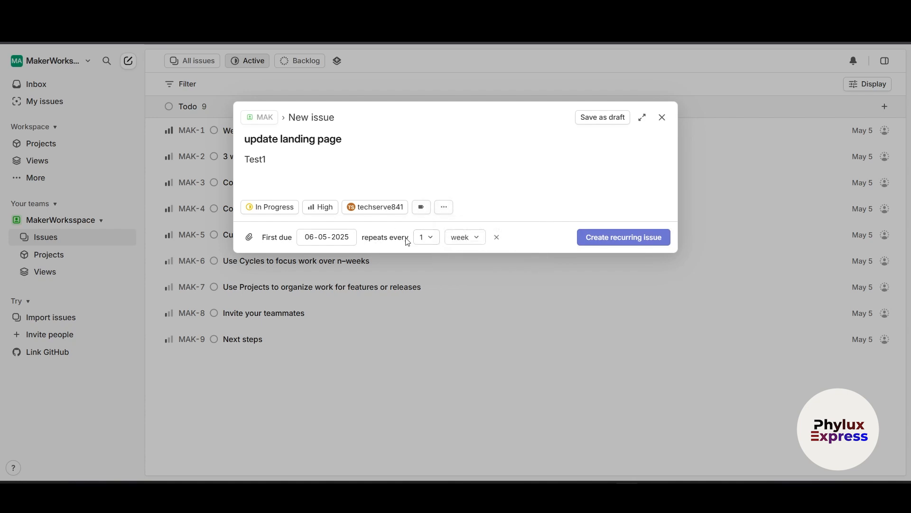
pyautogui.click(421, 239)
pyautogui.click(422, 239)
pyautogui.click(612, 239)
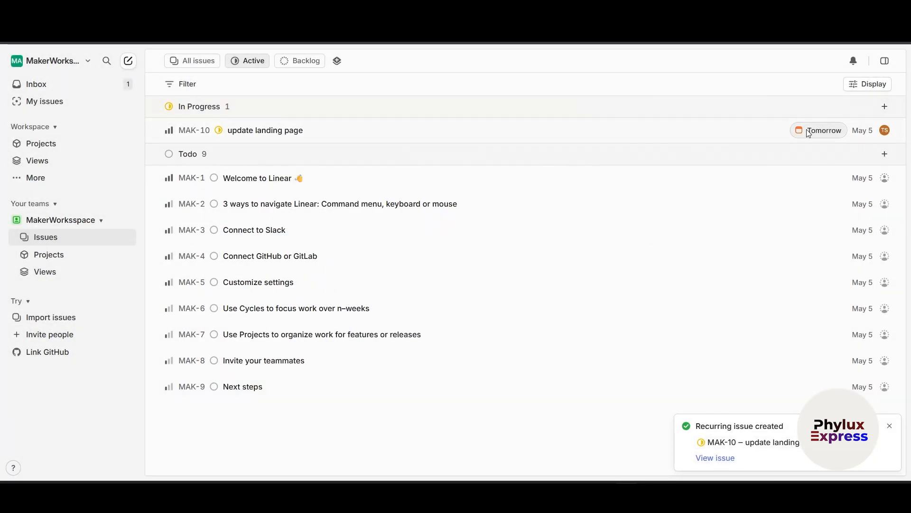
# - Open the update landing page issue and add the Bug and Improvement labels to it
pyautogui.click(250, 136)
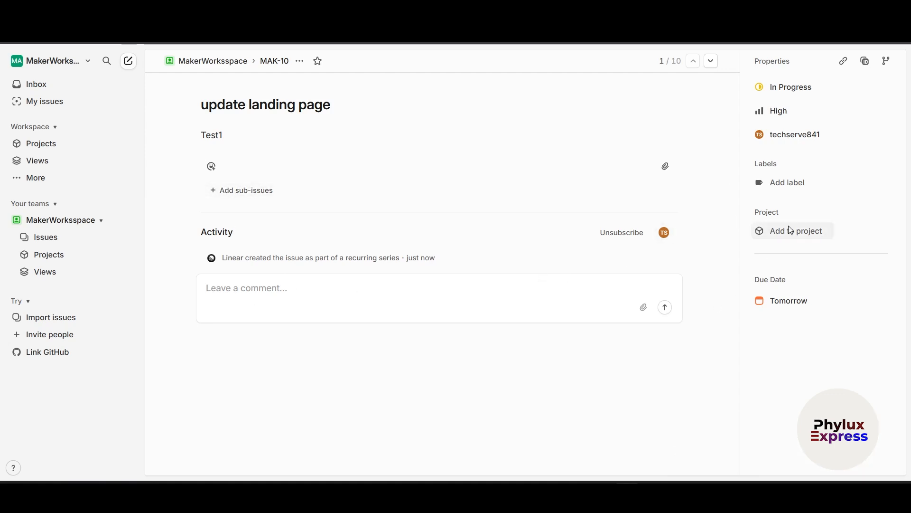
pyautogui.click(810, 231)
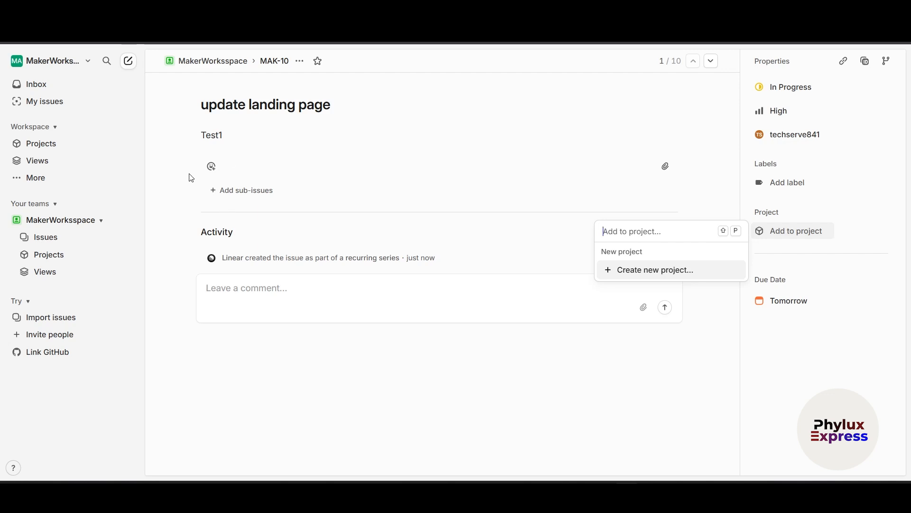
pyautogui.click(854, 186)
pyautogui.click(755, 183)
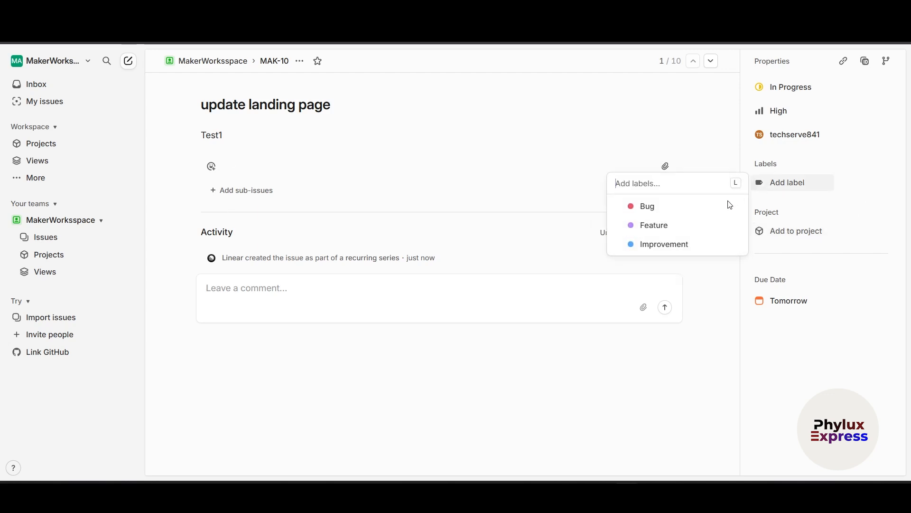
pyautogui.click(672, 210)
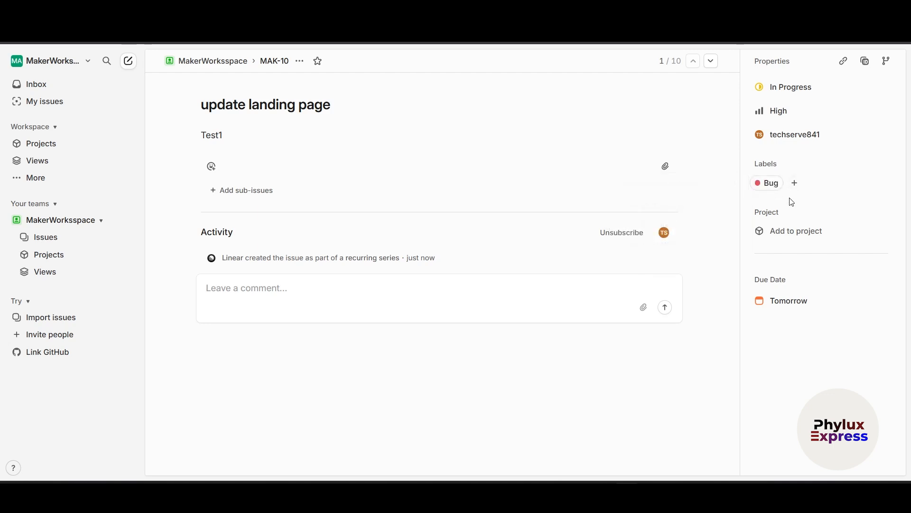
pyautogui.click(794, 183)
pyautogui.click(656, 251)
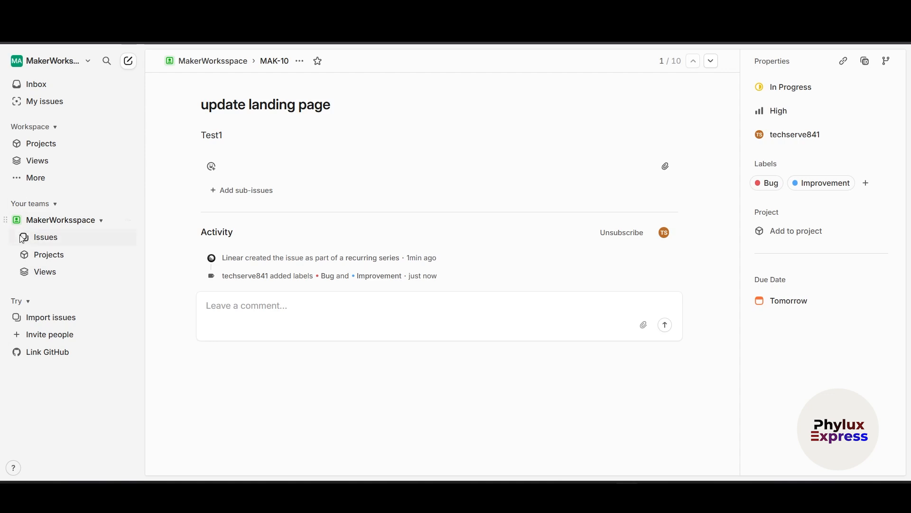
# - View the team's and the workspace's projects pages, ending on the MakerWorksspace team's projects
pyautogui.click(61, 257)
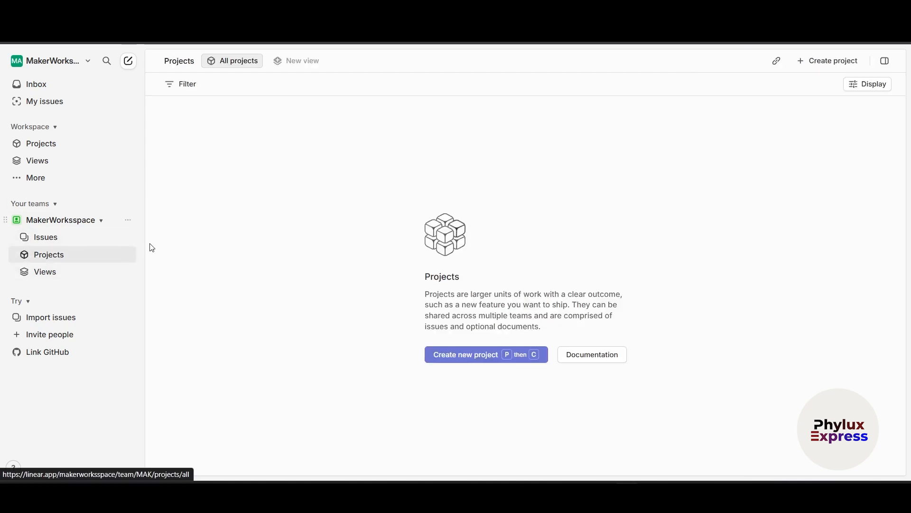
pyautogui.moveTo(96, 237)
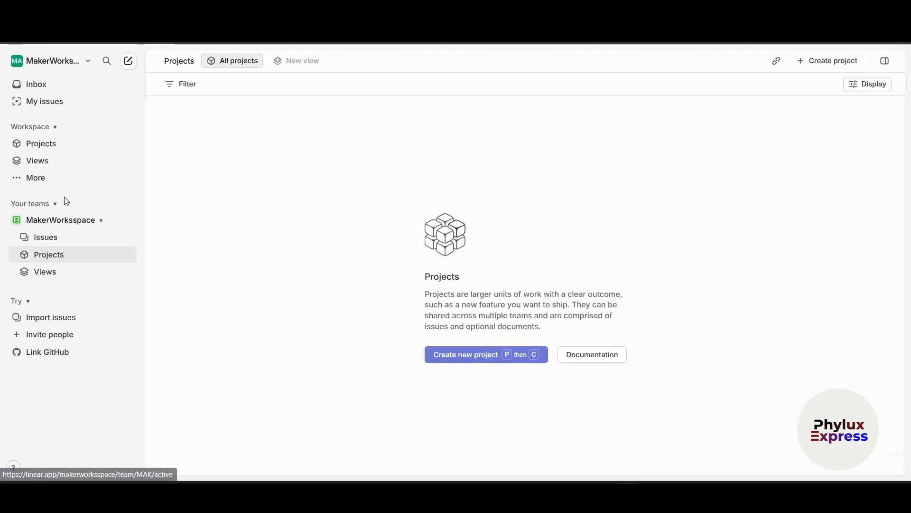
pyautogui.click(48, 145)
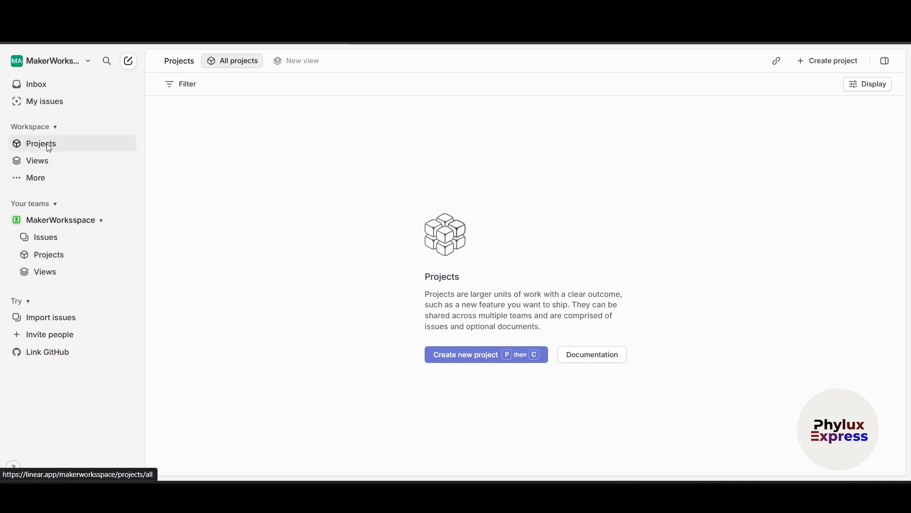
pyautogui.click(63, 252)
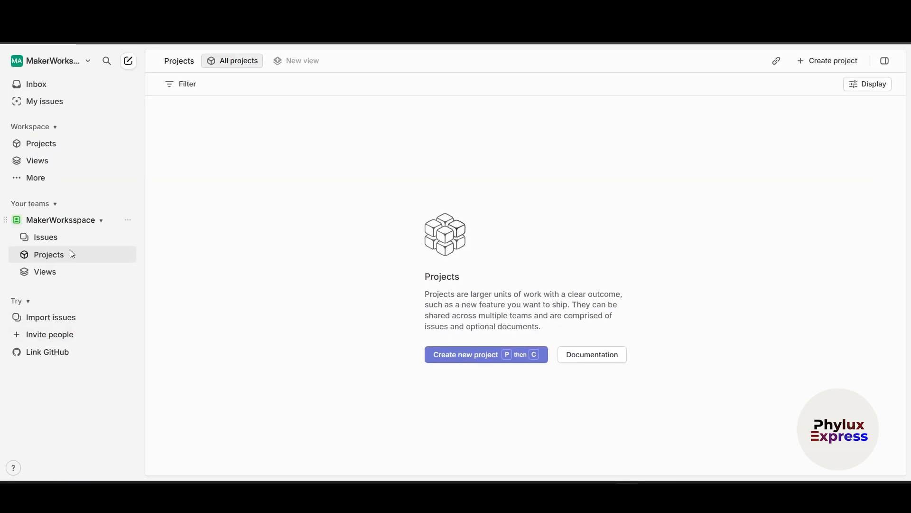
# - Start a new project titled "Project name" with "Test 1" as both its short summary and its description
pyautogui.click(453, 360)
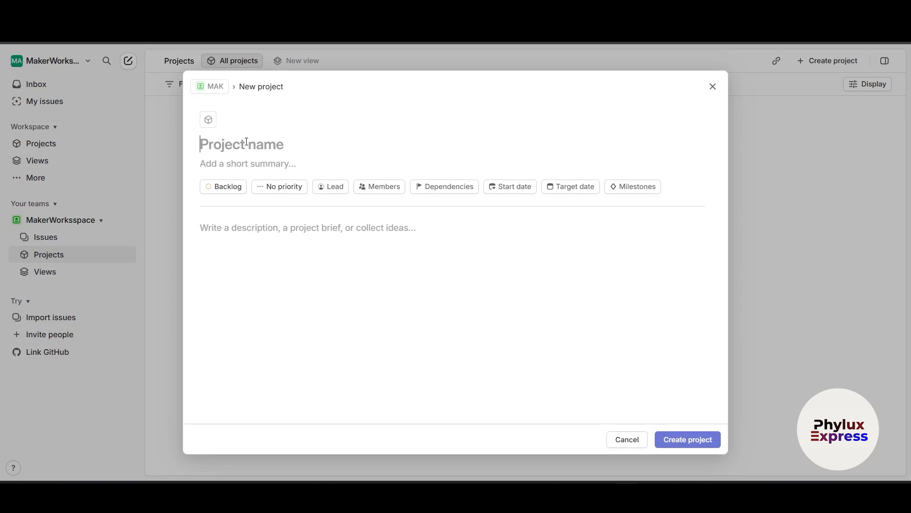
pyautogui.write('Project')
pyautogui.write(' name')
pyautogui.press('BackSpace')
pyautogui.write('me')
pyautogui.write('est 1')
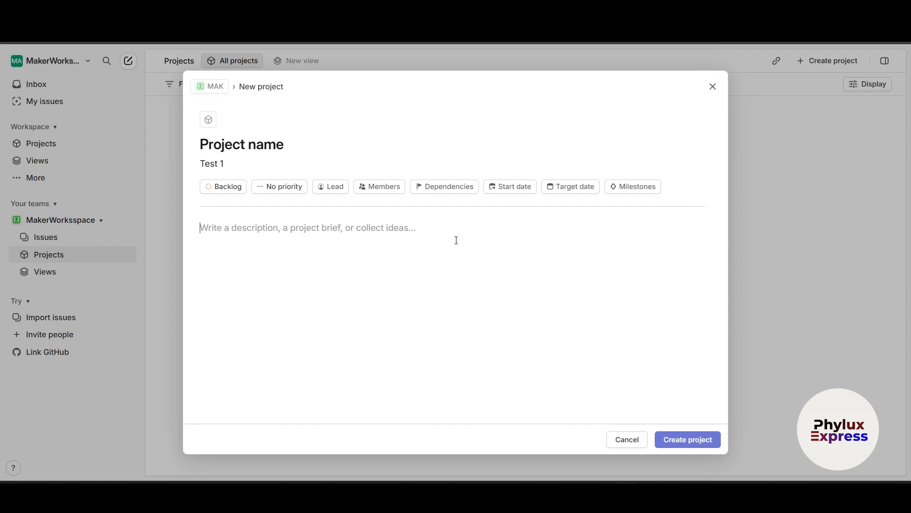
pyautogui.click(408, 237)
pyautogui.write('Test 1')
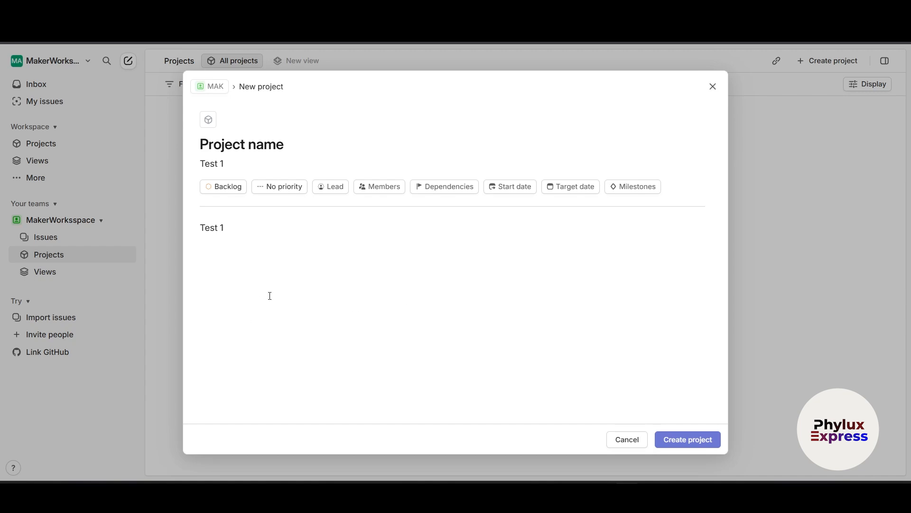
# - Set the new project's status to In Progress
pyautogui.click(229, 188)
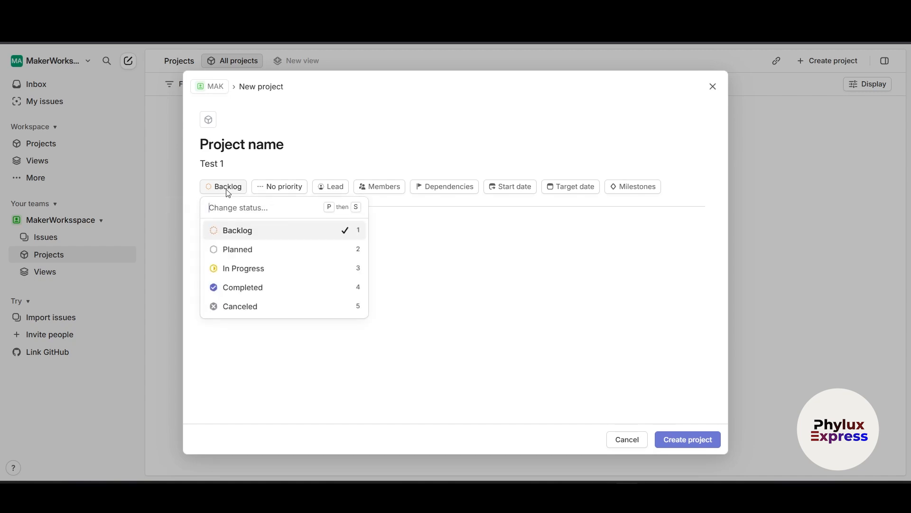
pyautogui.click(281, 268)
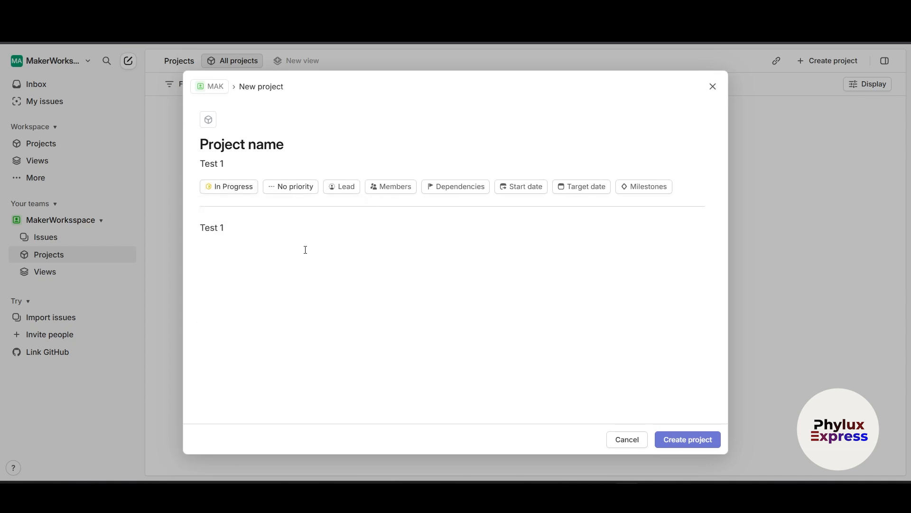
pyautogui.click(231, 188)
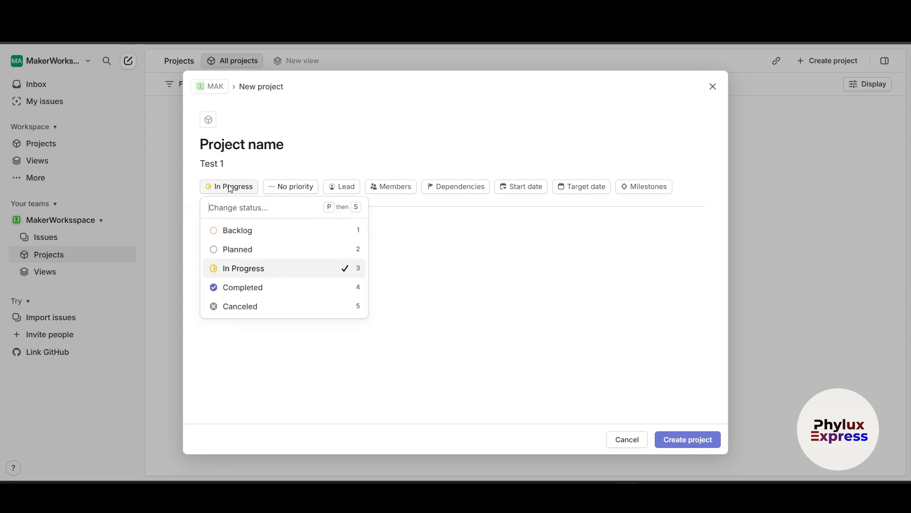
pyautogui.click(289, 191)
# - Set the new project's priority to Low and make the only listed team member its lead
pyautogui.click(289, 191)
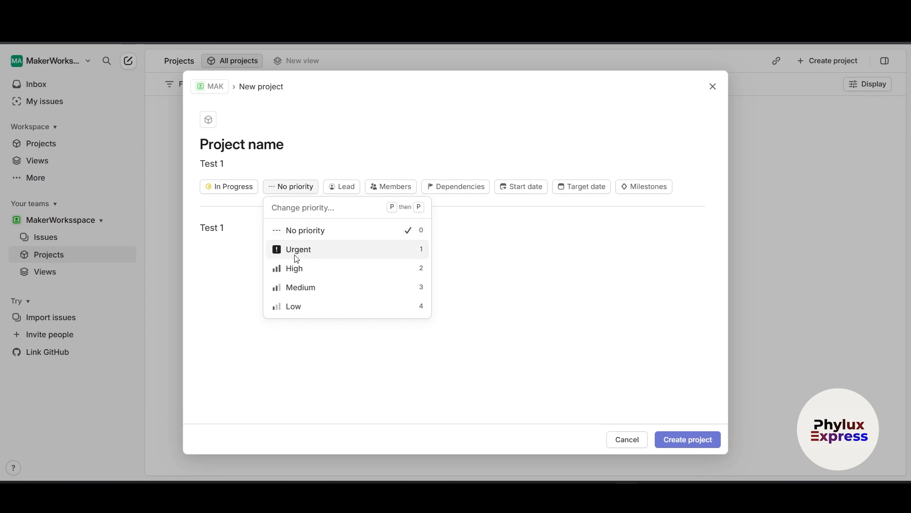
pyautogui.click(302, 305)
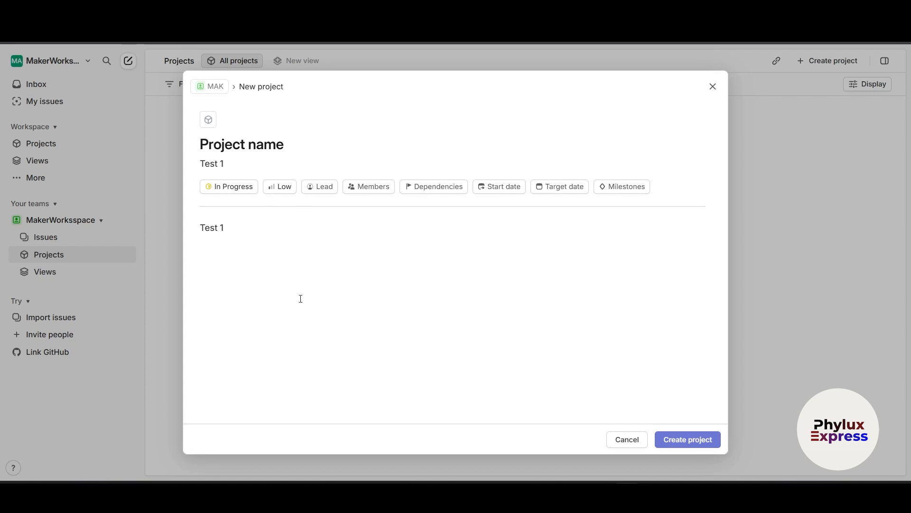
pyautogui.click(330, 187)
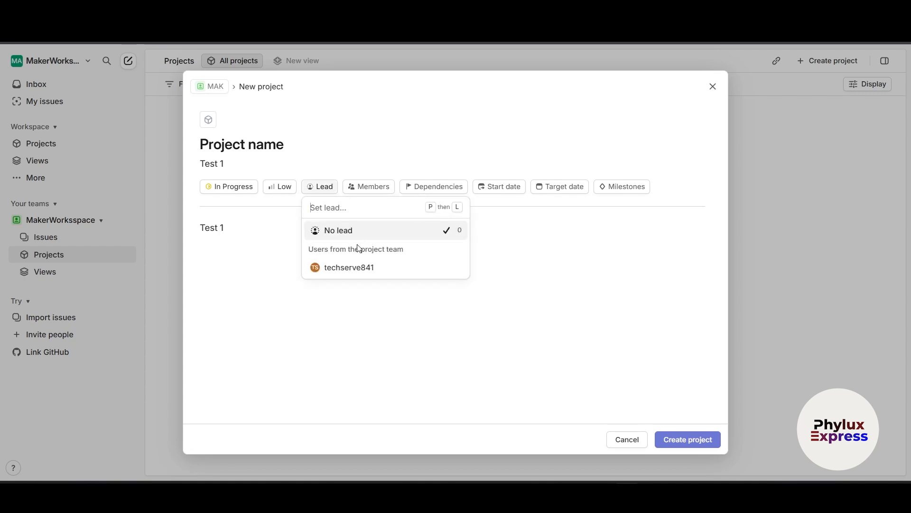
pyautogui.click(398, 270)
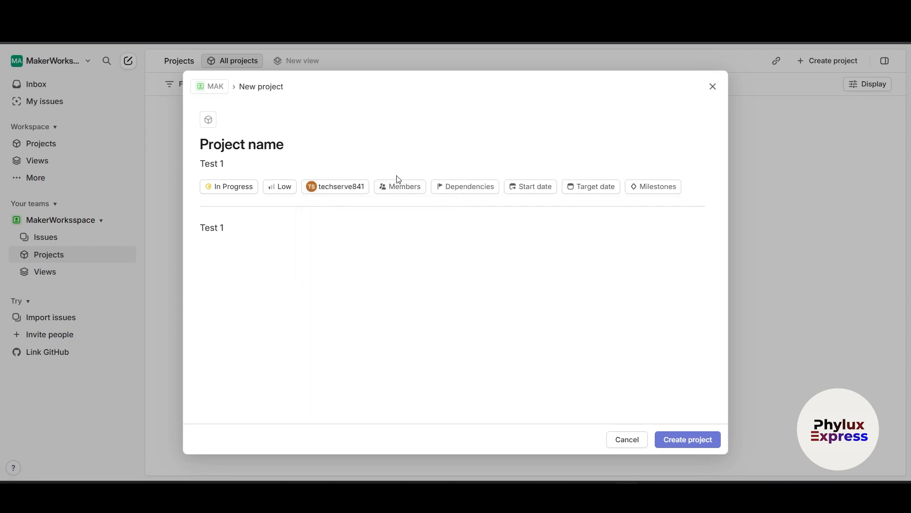
pyautogui.click(401, 187)
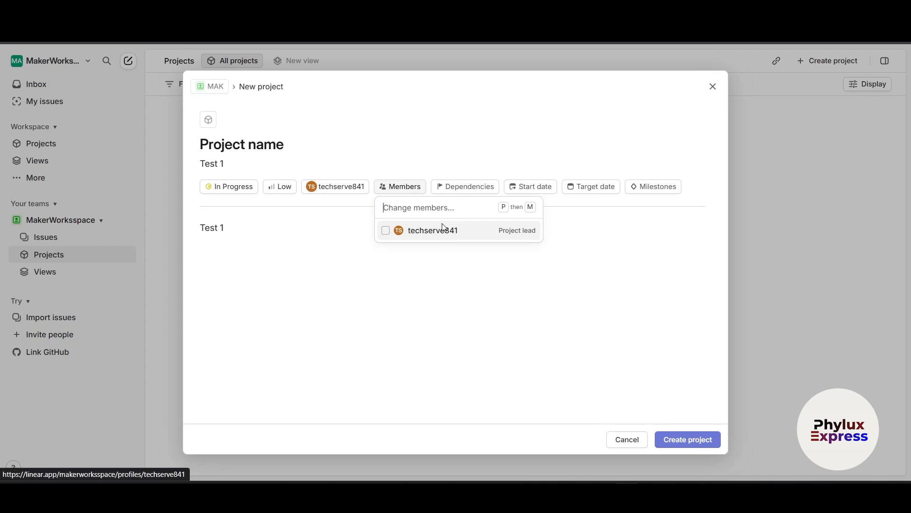
pyautogui.write('dfasdfsdf')
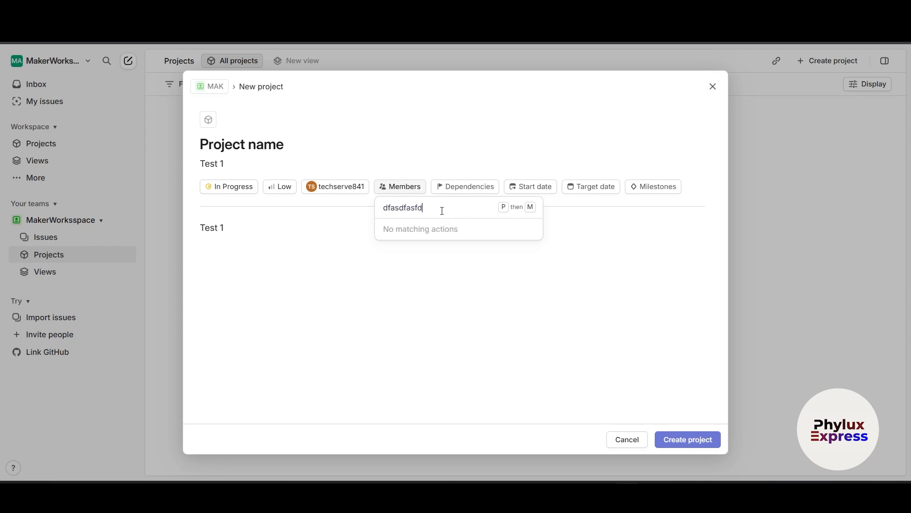
pyautogui.press('BackSpace')
pyautogui.press('BackSpace')
pyautogui.press('BackSpace')
pyautogui.press('BackSpace')
pyautogui.press('BackSpace')
pyautogui.press('BackSpace')
pyautogui.press('BackSpace')
pyautogui.press('BackSpace')
pyautogui.press('BackSpace')
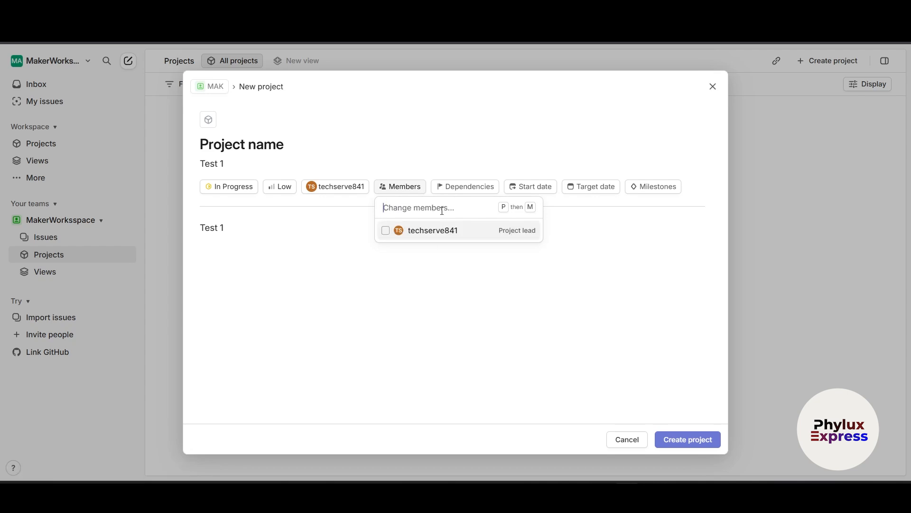
pyautogui.click(463, 281)
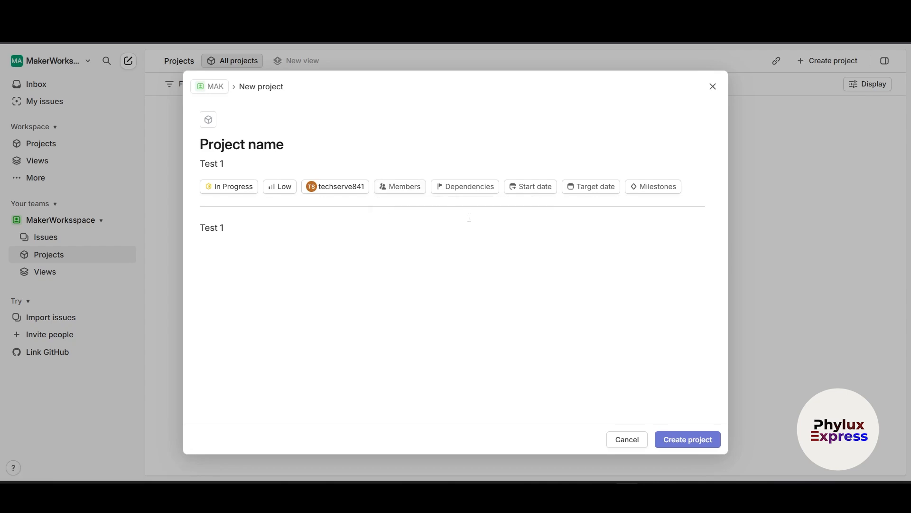
# - Check the new project's dependency options, including the projects it could be blocked by
pyautogui.click(470, 189)
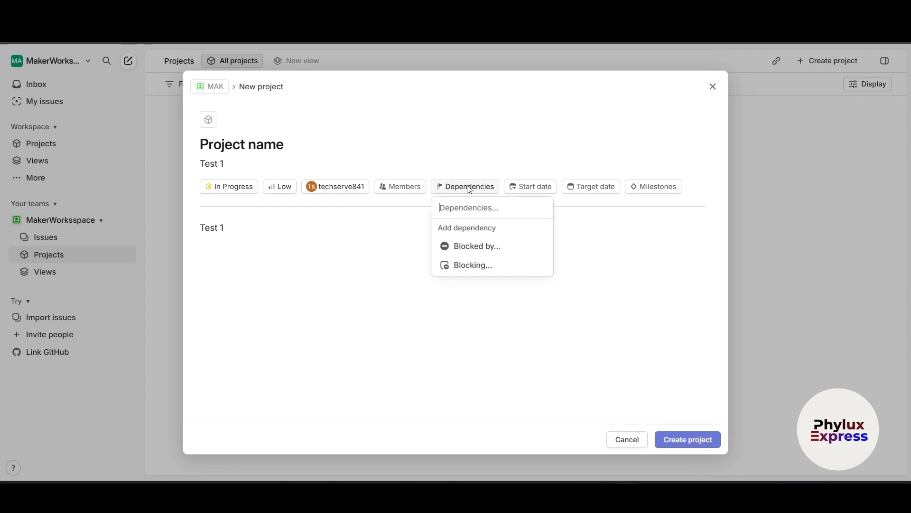
pyautogui.click(482, 248)
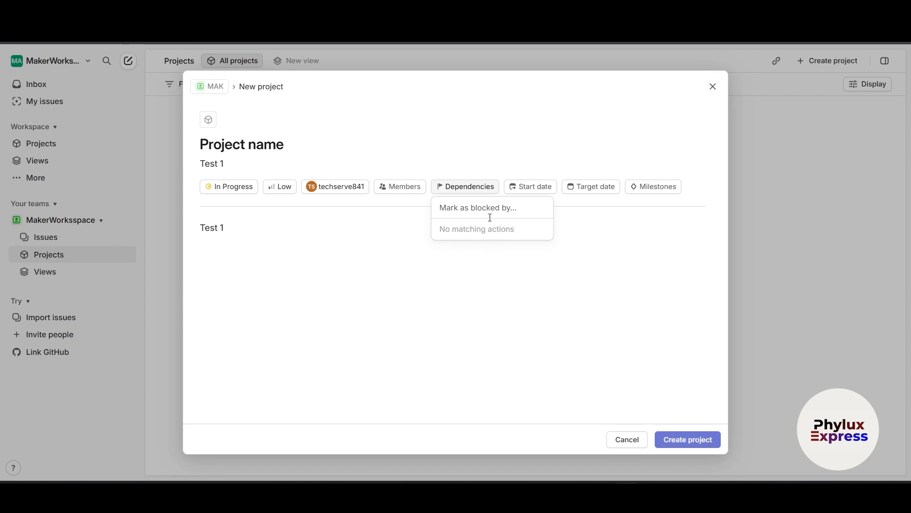
pyautogui.click(498, 255)
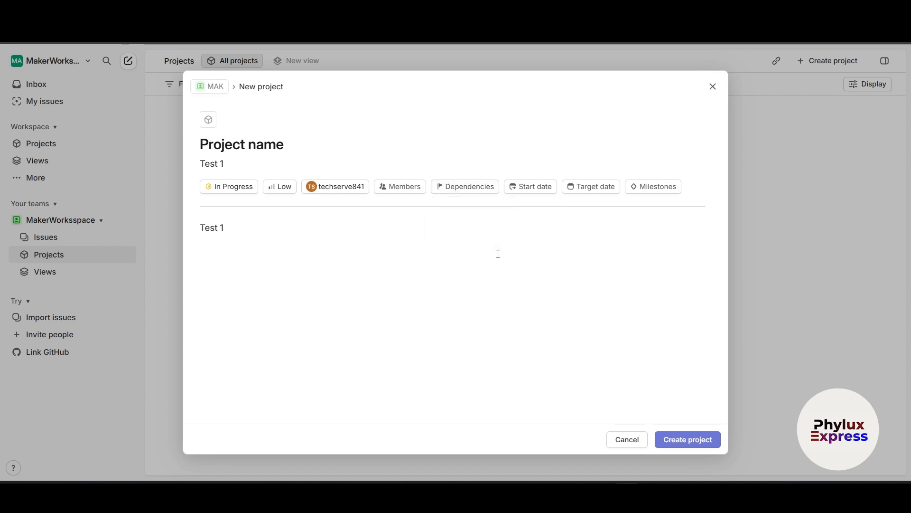
# - Set the new project's start date to May 7, 2025 and its target date to May 15, 2025
pyautogui.click(531, 186)
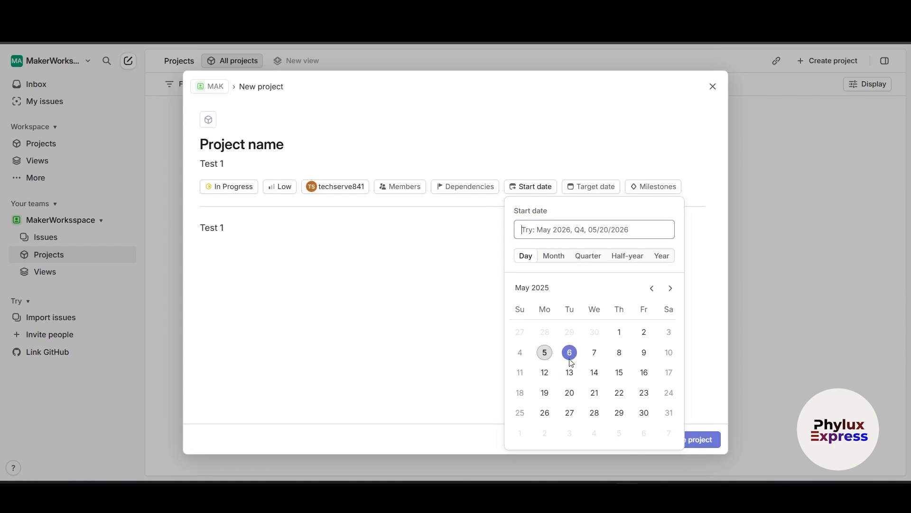
pyautogui.click(595, 352)
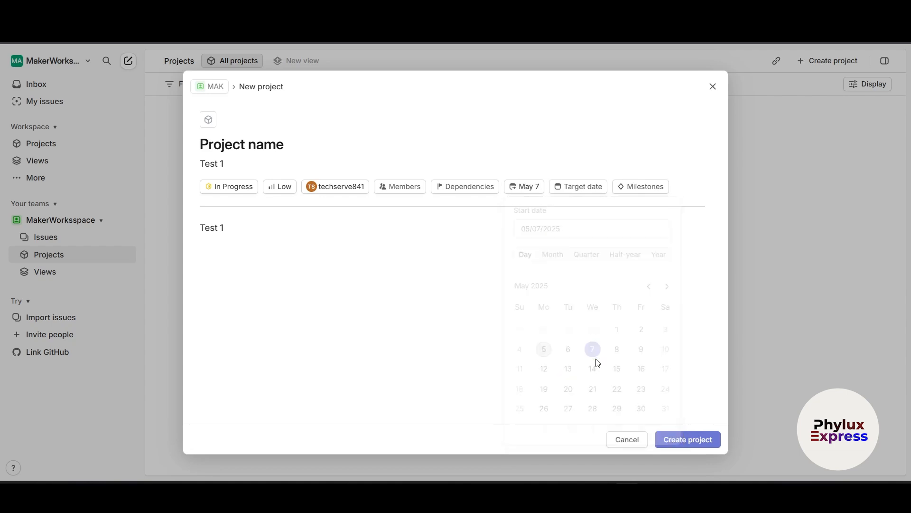
pyautogui.click(577, 188)
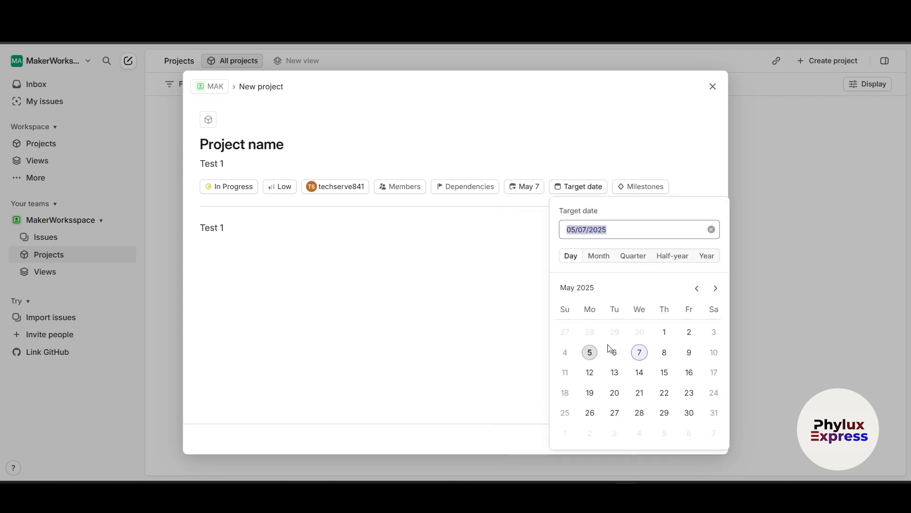
pyautogui.click(668, 374)
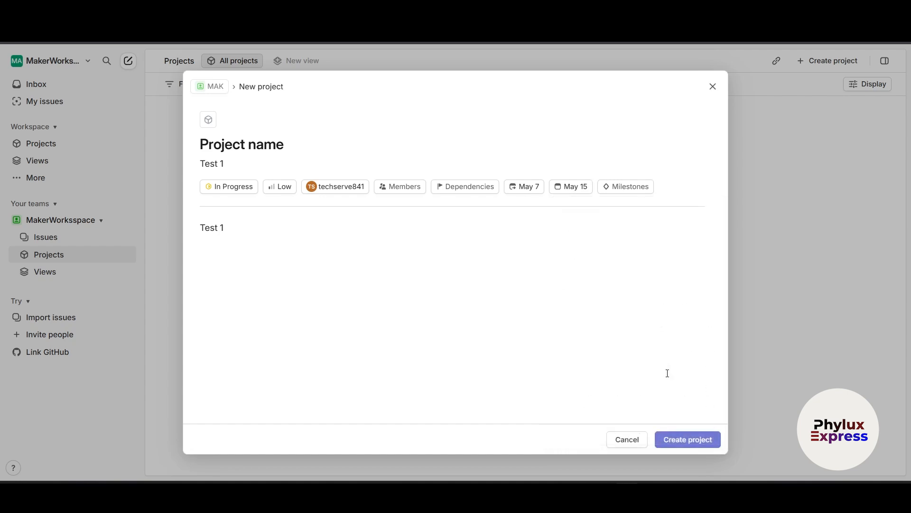
# - Add a project milestone named "First milestone" dated May 7, 2025
pyautogui.click(635, 187)
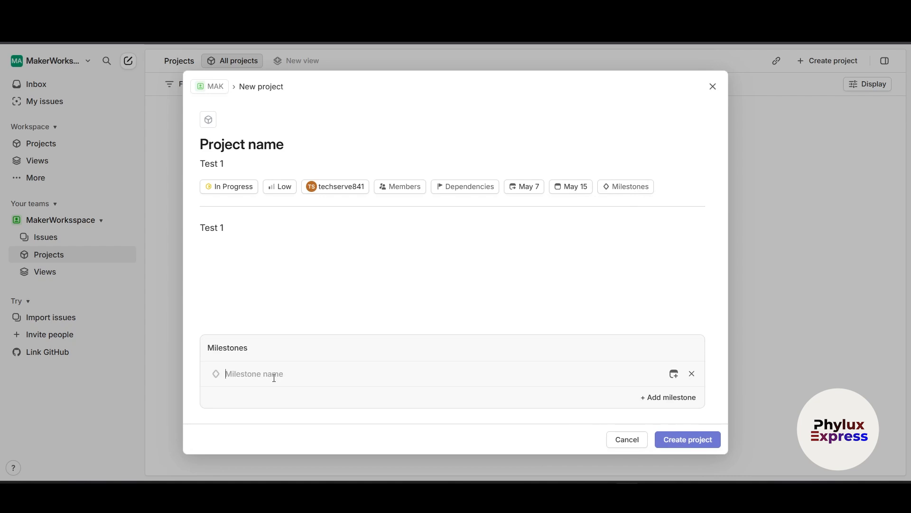
pyautogui.write('First milistone')
pyautogui.press('BackSpace')
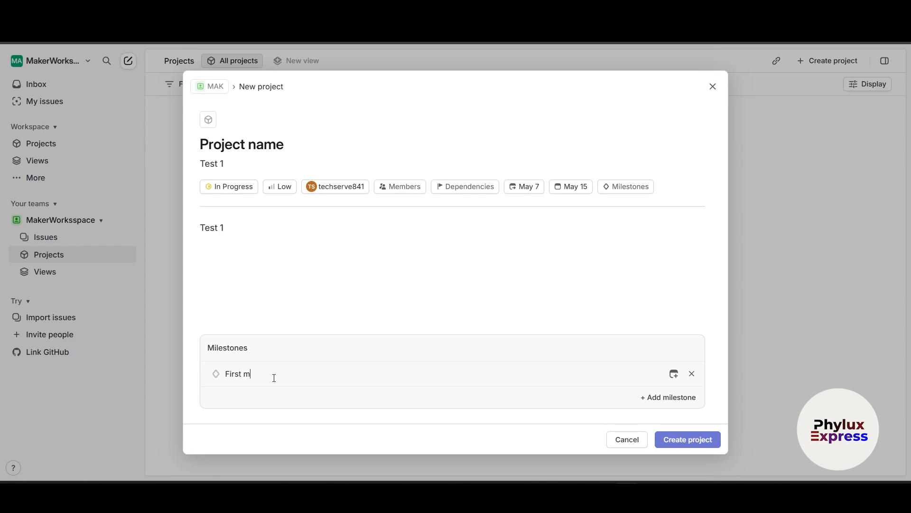
pyautogui.write('lestone')
pyautogui.click(676, 377)
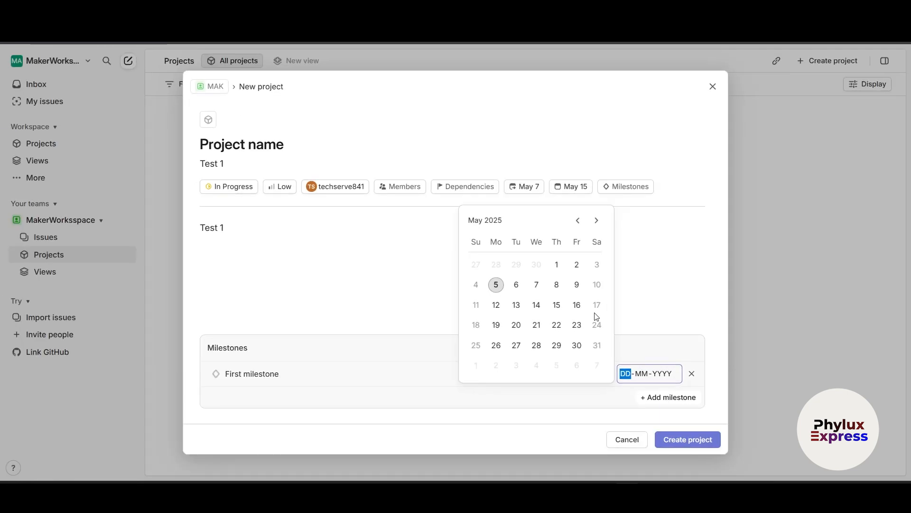
pyautogui.click(537, 285)
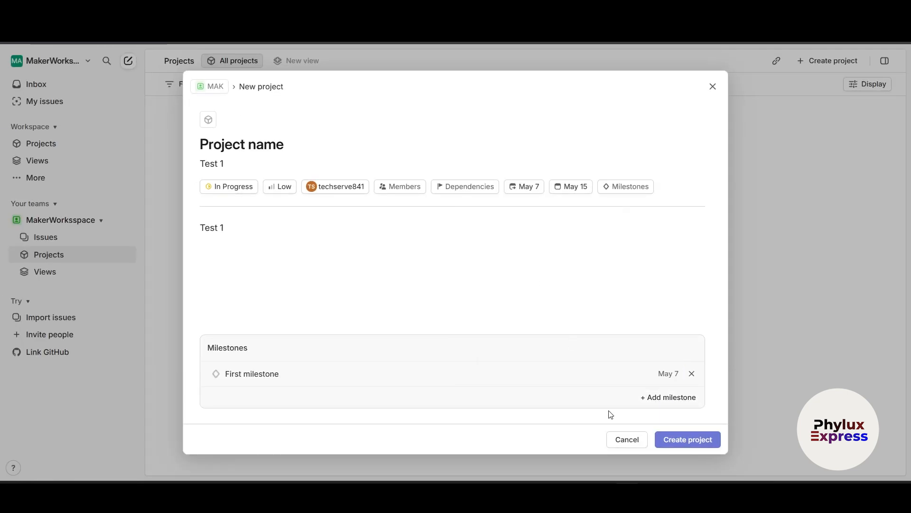
# - Add another milestone named "second milestone", also dated May 7, 2025, and create the project
pyautogui.click(671, 397)
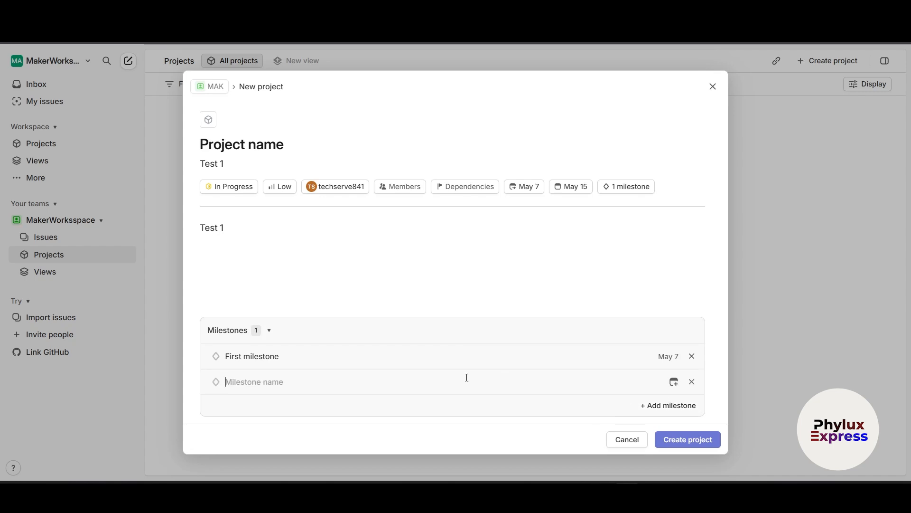
pyautogui.write('secound milestone')
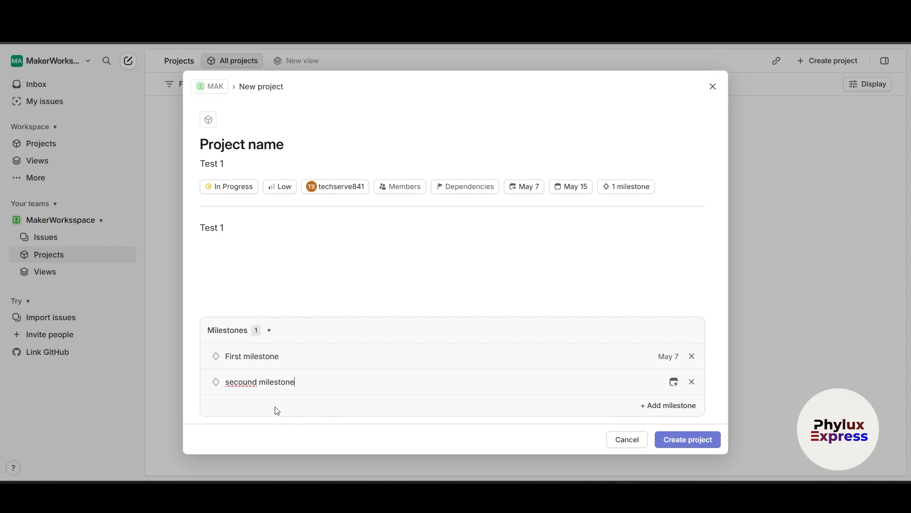
pyautogui.rightClick(249, 382)
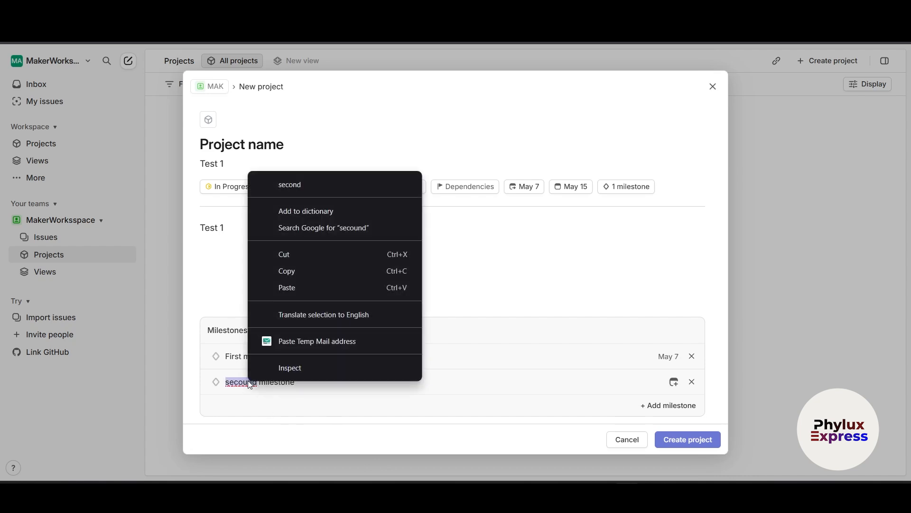
pyautogui.click(315, 176)
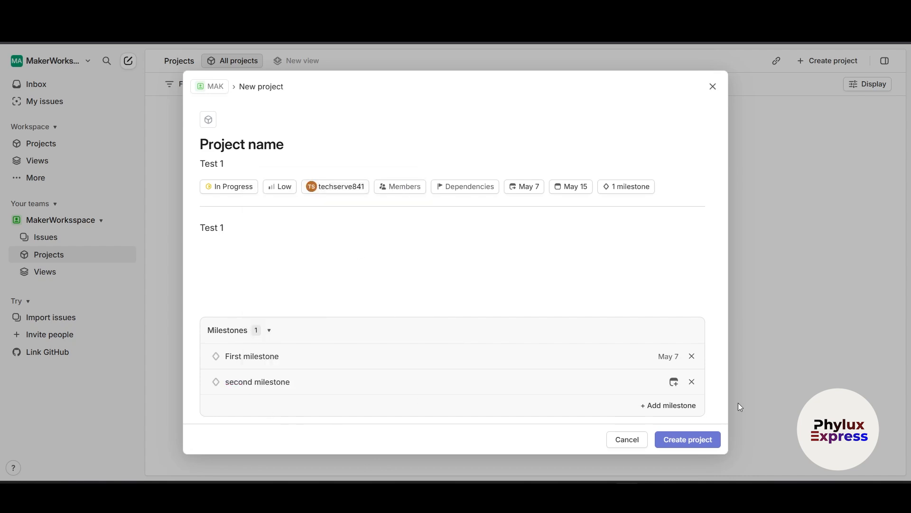
pyautogui.click(674, 382)
pyautogui.click(538, 298)
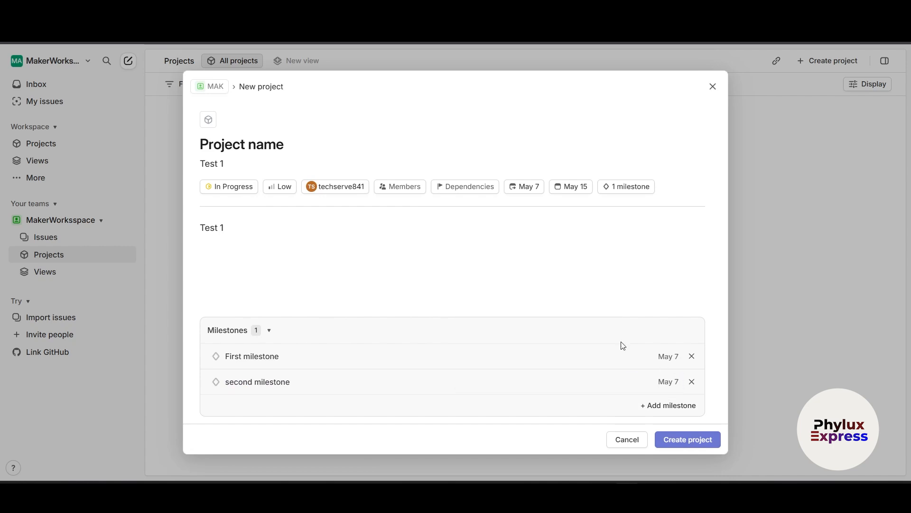
pyautogui.click(691, 437)
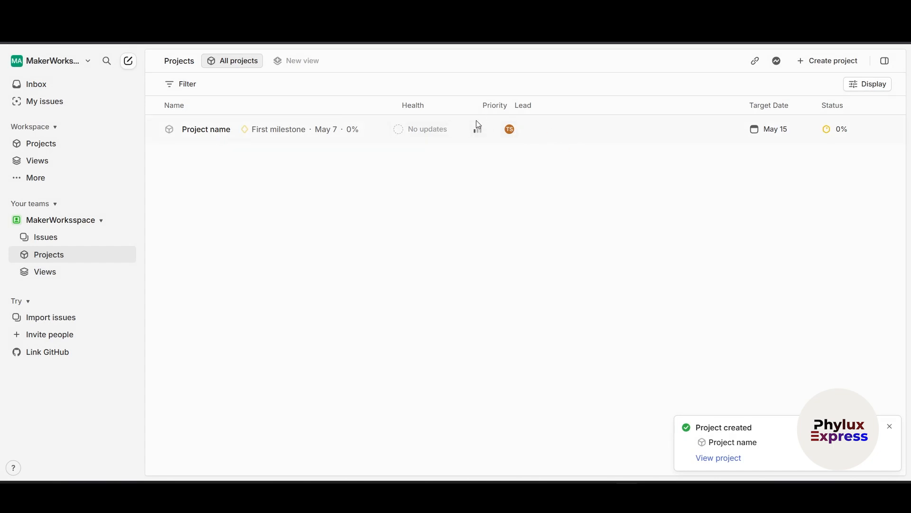
# - Review the created project's entry in the project list and open its First milestone
pyautogui.moveTo(511, 129)
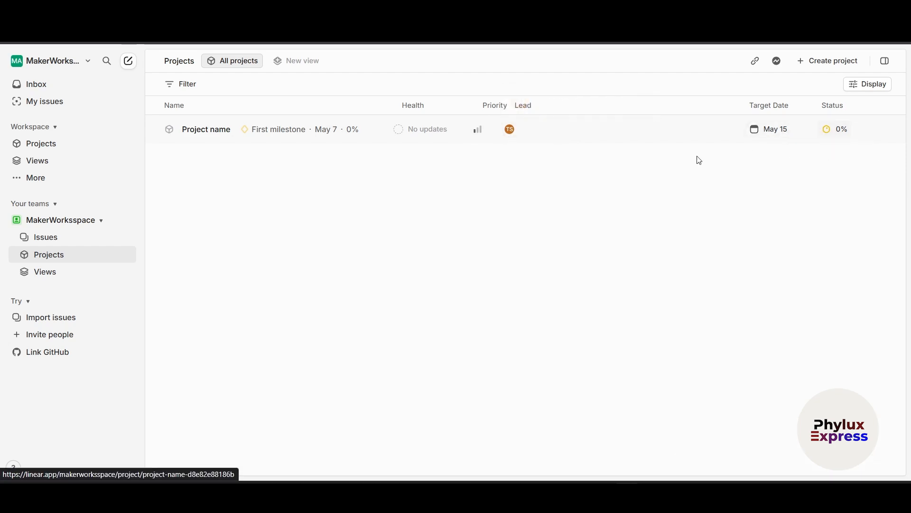
pyautogui.click(273, 136)
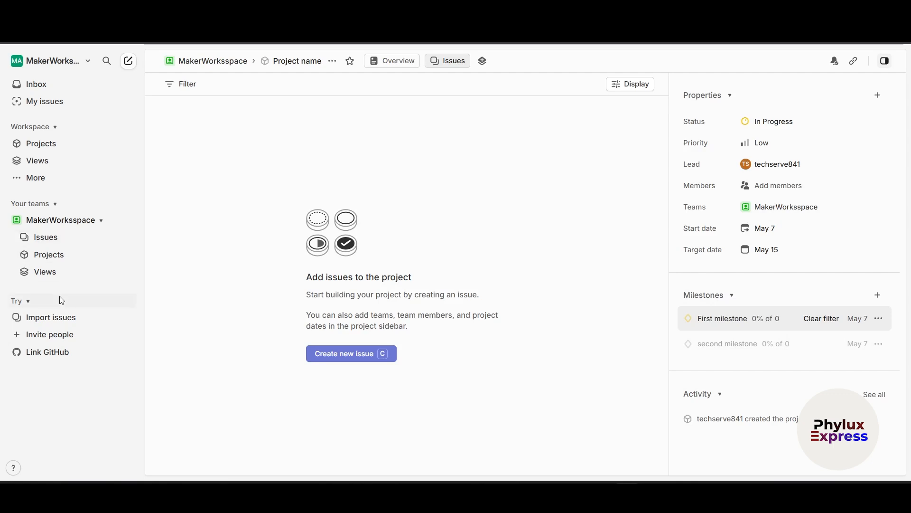
# - Start a new view for the MakerWorksspace team and open the "update landing page" issue from its list
pyautogui.click(59, 278)
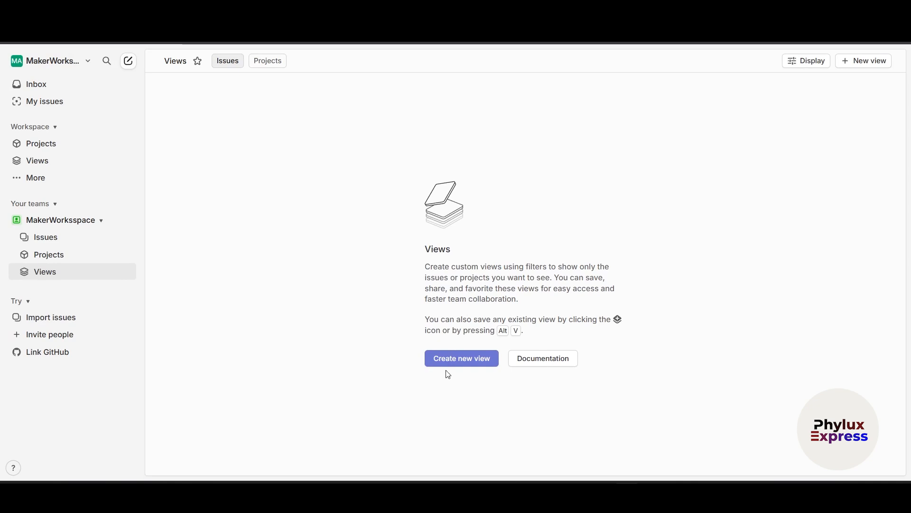
pyautogui.click(469, 363)
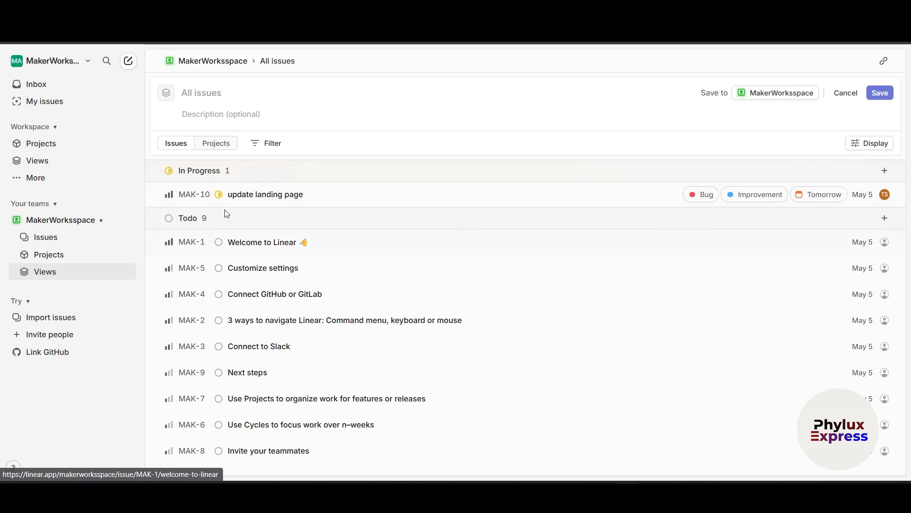
pyautogui.click(250, 197)
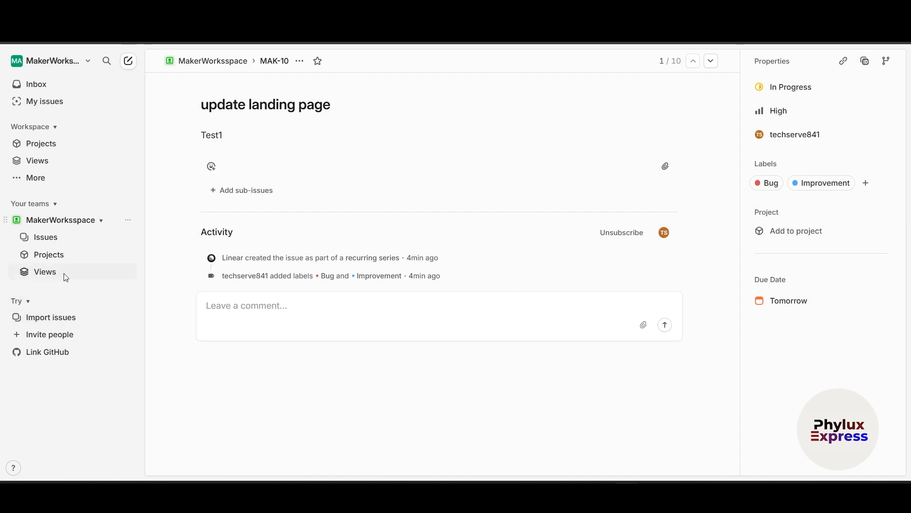
# - Check the MakerWorksspace team's projects, and start a new issues view among the team's views
pyautogui.click(64, 260)
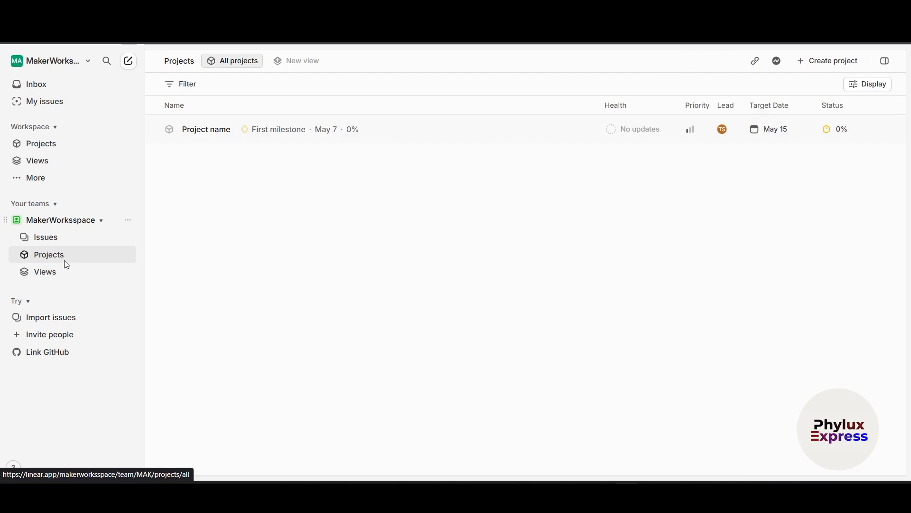
pyautogui.click(98, 270)
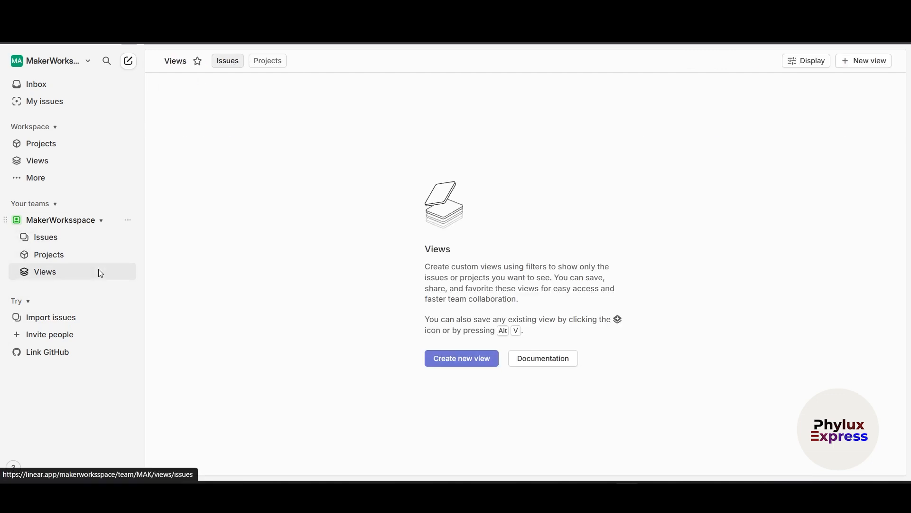
pyautogui.click(489, 365)
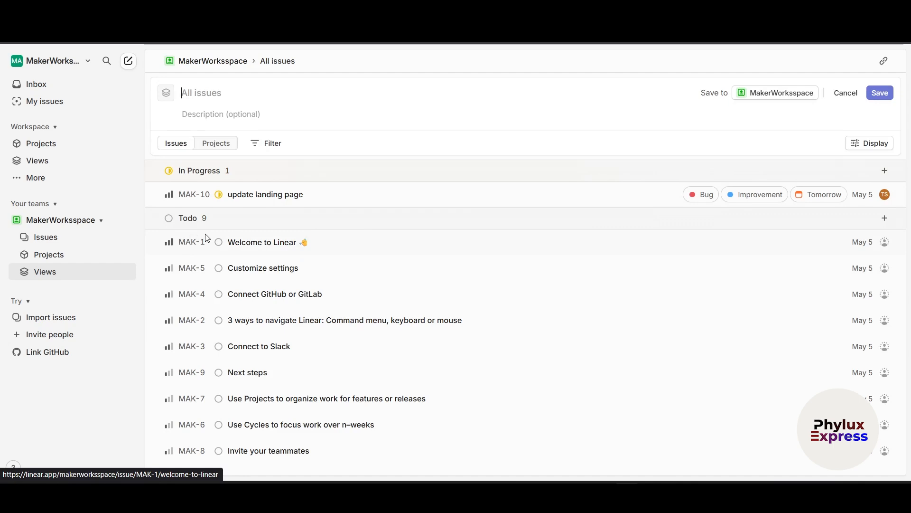
# - Set the status of the "Welcome to Linear" issue to In Progress from the new view's issue list
pyautogui.click(220, 242)
pyautogui.click(218, 242)
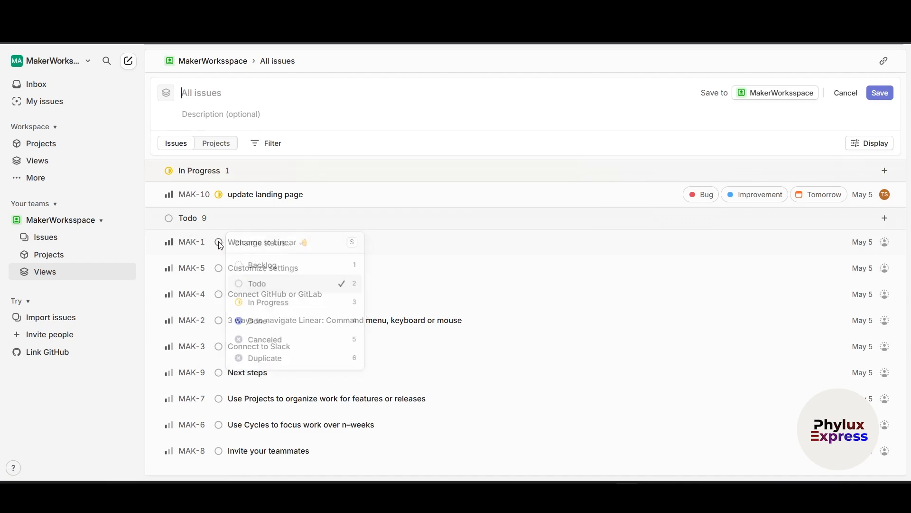
pyautogui.click(218, 243)
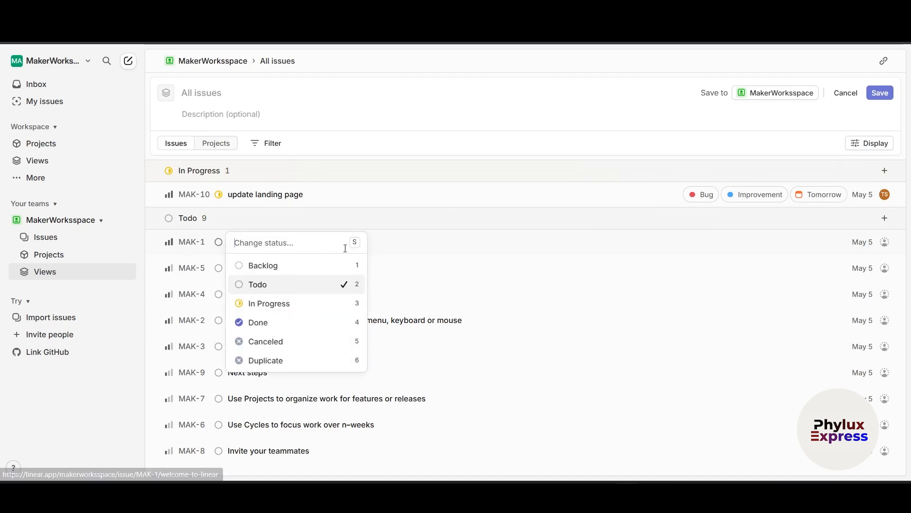
pyautogui.click(318, 305)
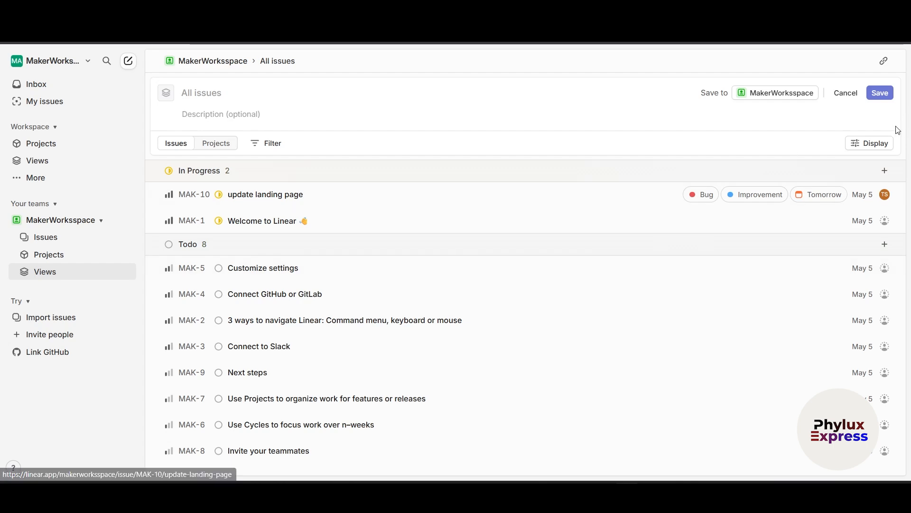
# - Examine the new view's display options, including the available grouping choices
pyautogui.click(871, 143)
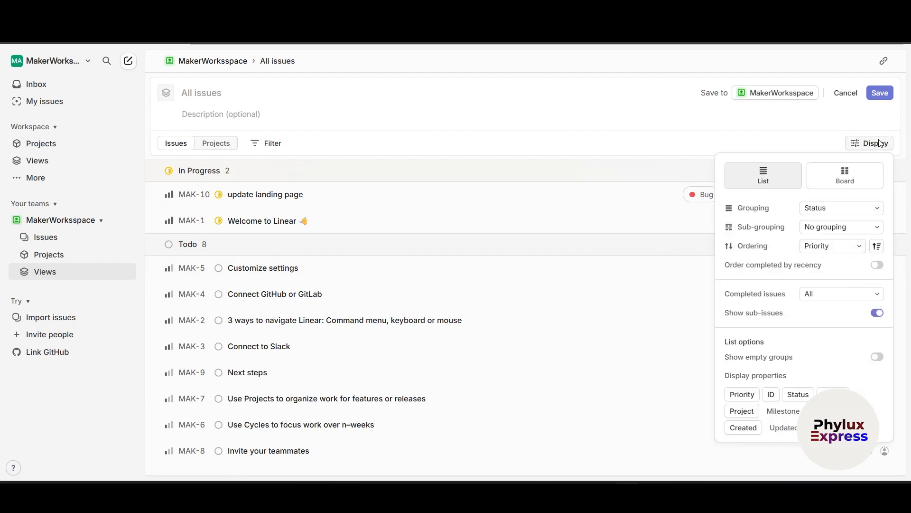
pyautogui.click(835, 209)
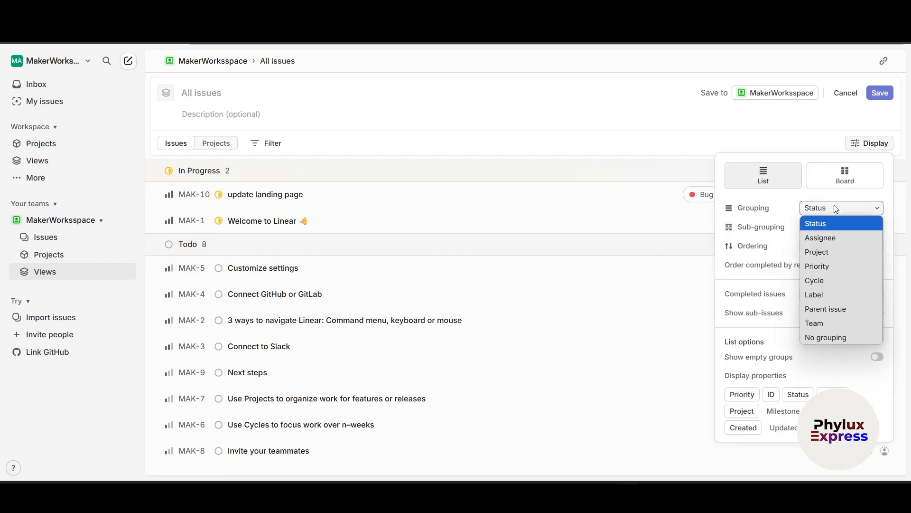
pyautogui.click(834, 207)
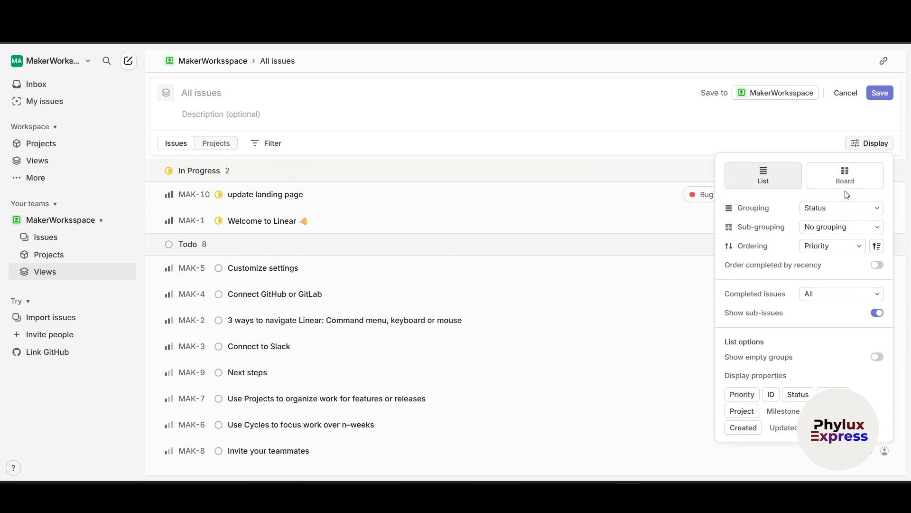
pyautogui.click(661, 148)
# - Name the new view "zzzz"
pyautogui.write('zz')
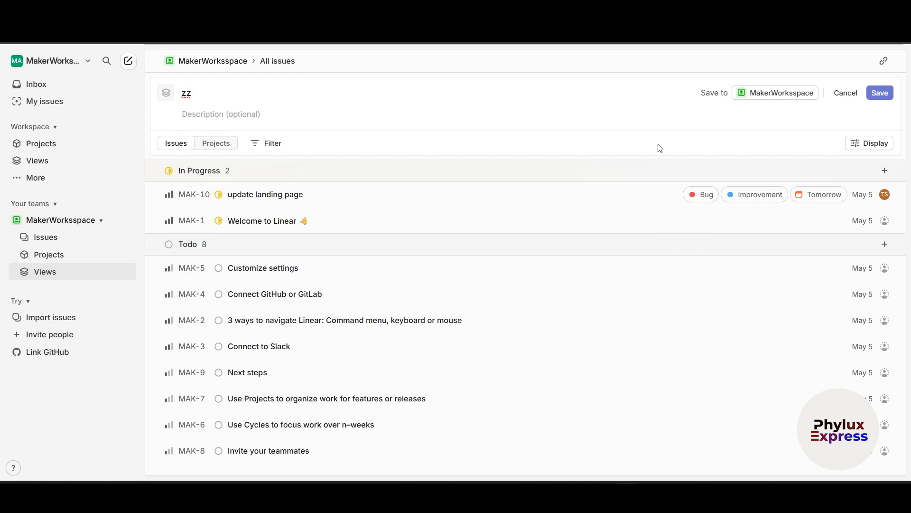
pyautogui.write('zz')
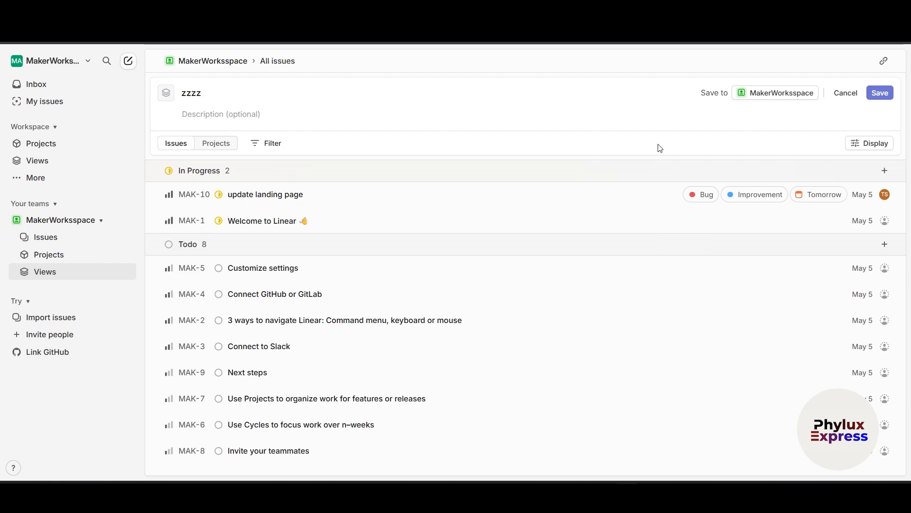